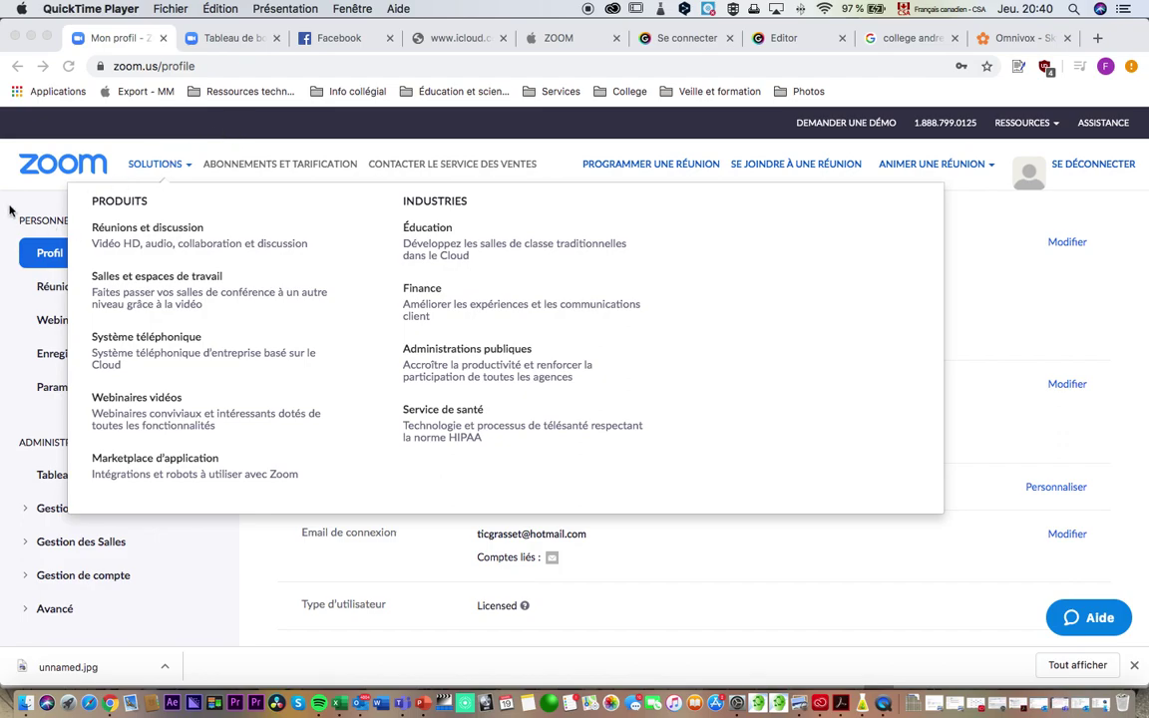
Go to the account's meetings list and start scheduling a new meeting
{"action": "left_click", "coordinate": [38, 257]}
{"action": "left_click", "coordinate": [47, 257]}
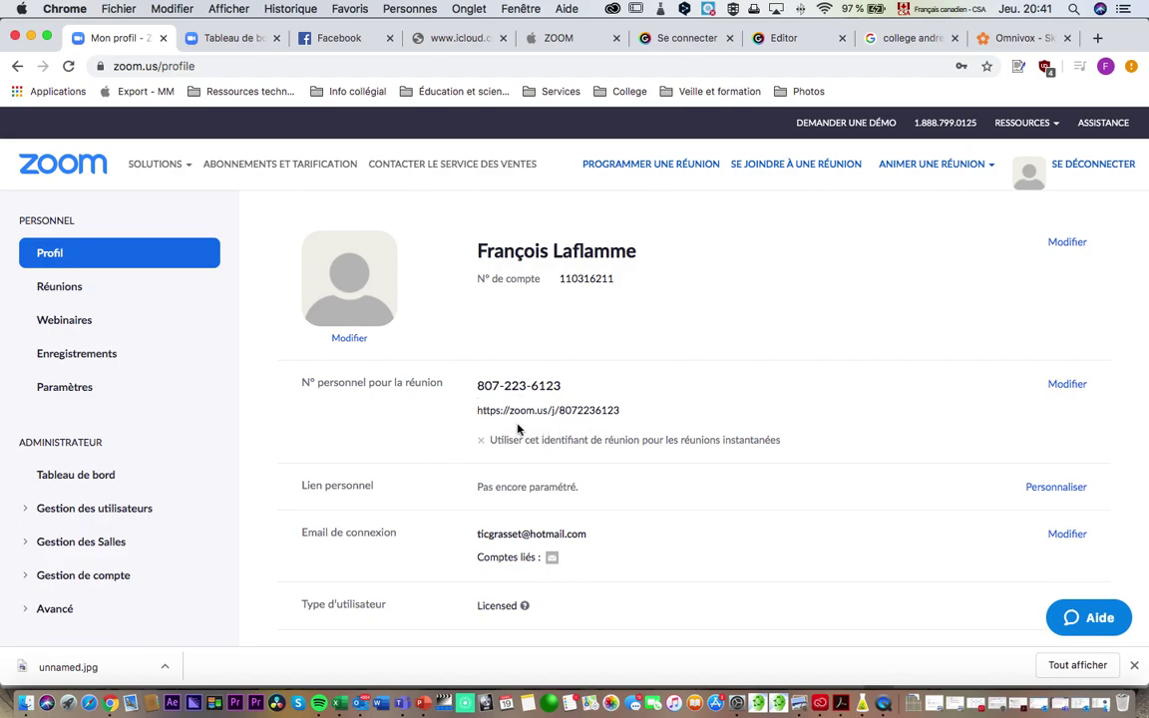
{"action": "left_click", "coordinate": [62, 290]}
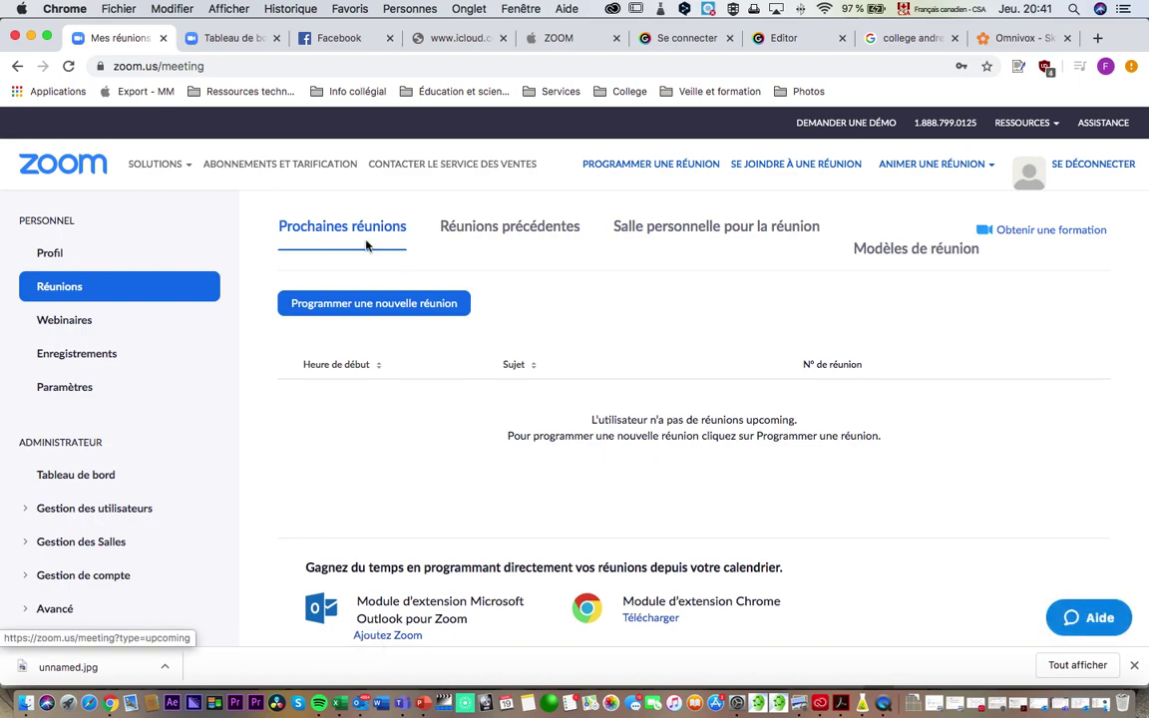
{"action": "left_click", "coordinate": [407, 305]}
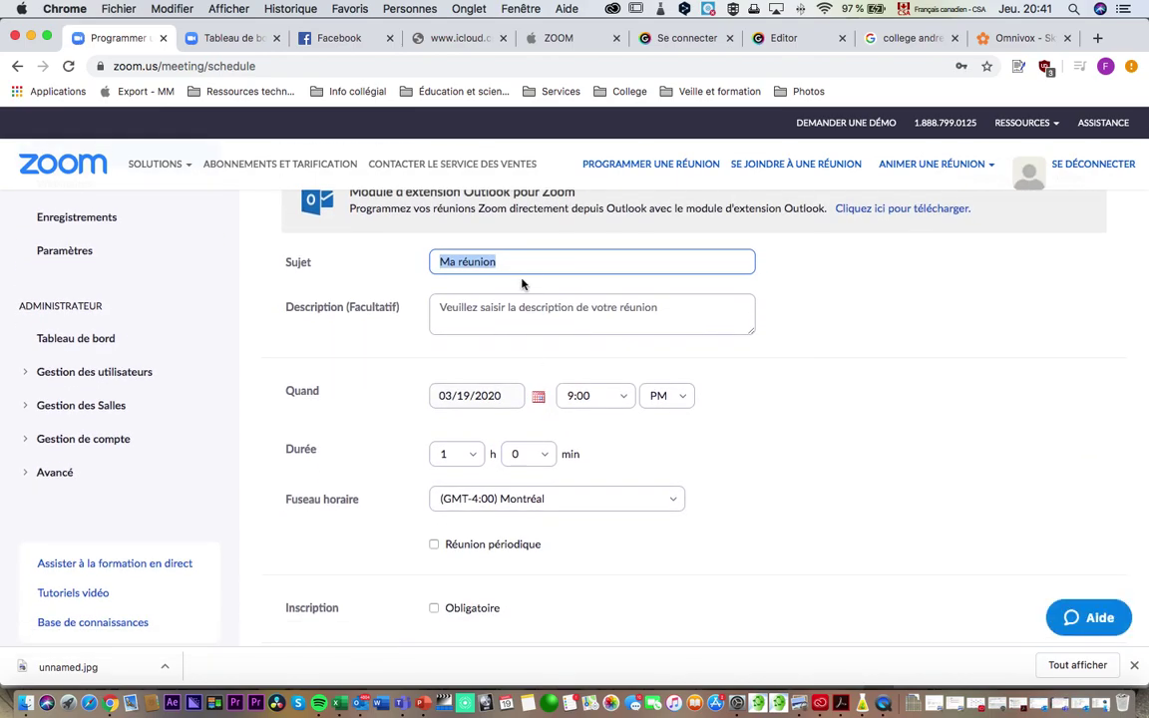
Set the meeting subject to "Mon cours ABC"
{"action": "triple_click", "coordinate": [523, 262]}
{"action": "type", "text": "Mon cours "}
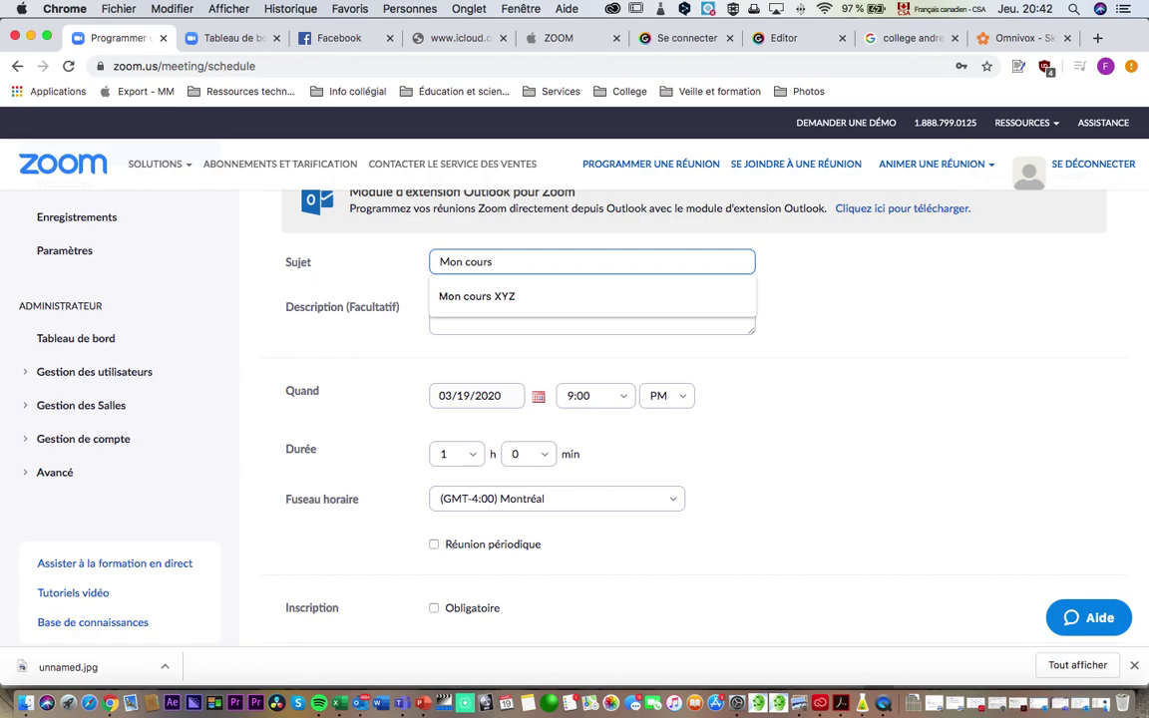
{"action": "type", "text": "ABC"}
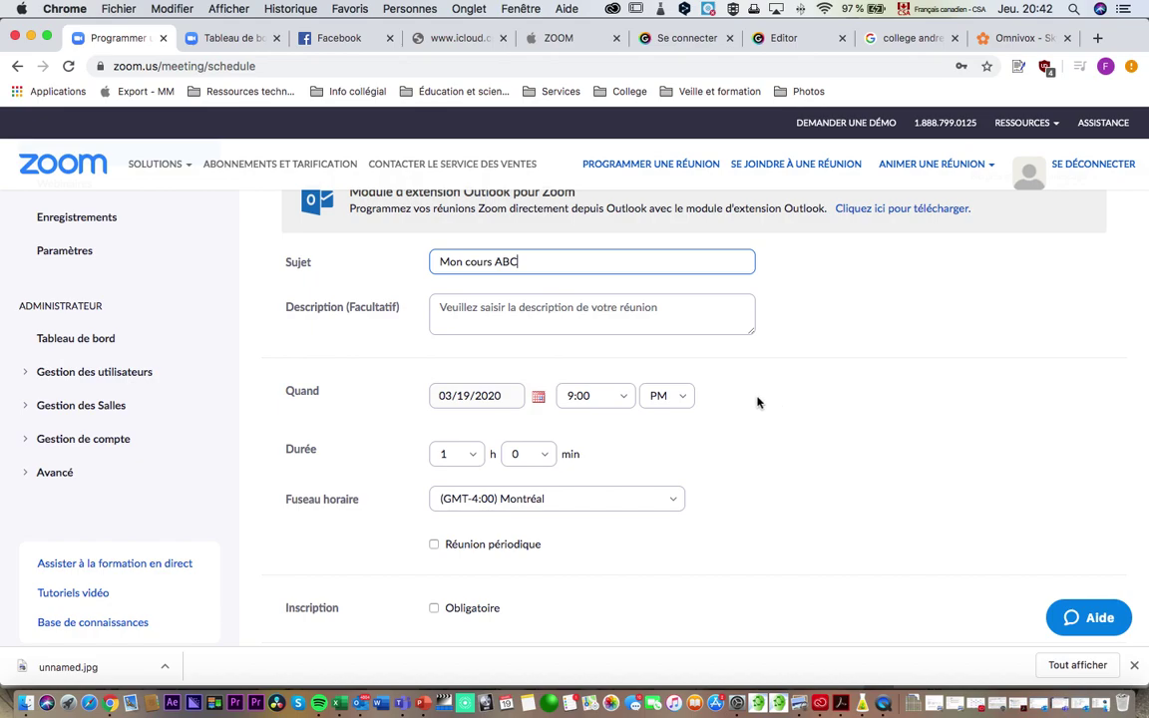
Turn off the requirement for a meeting password in the scheduling form
{"action": "scroll", "coordinate": [738, 393], "scroll_direction": "down", "scroll_amount": 1}
{"action": "scroll", "coordinate": [741, 397], "scroll_direction": "down", "scroll_amount": 2}
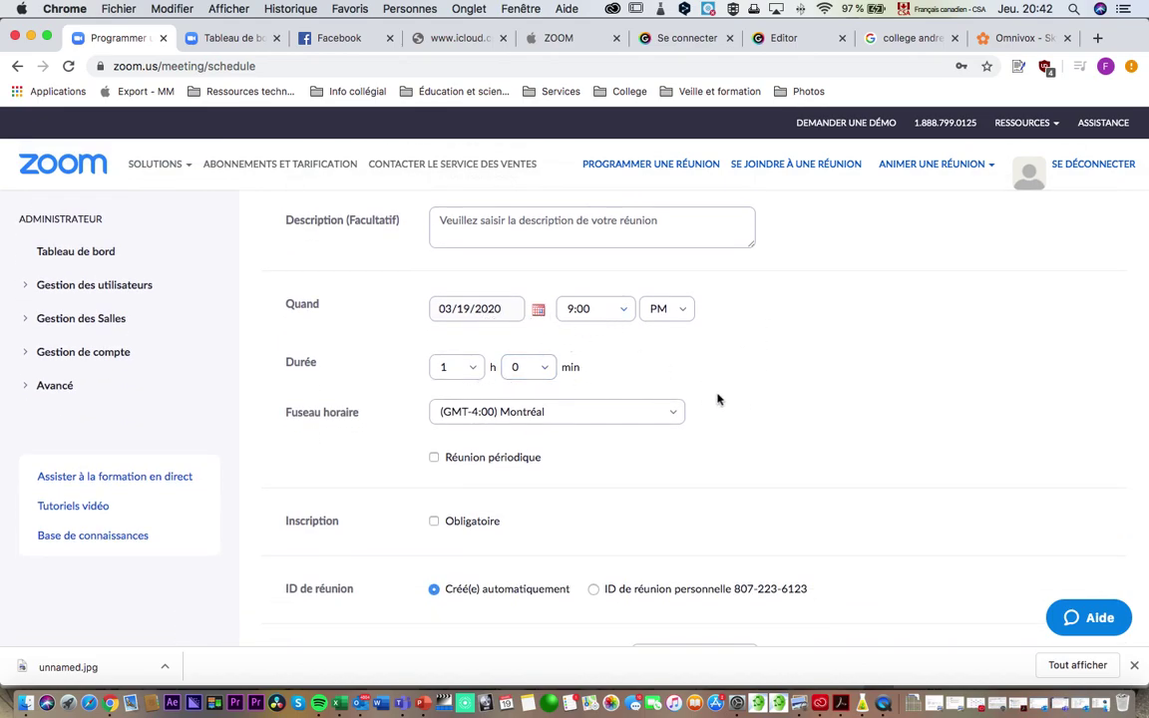
{"action": "scroll", "coordinate": [733, 402], "scroll_direction": "down", "scroll_amount": 1}
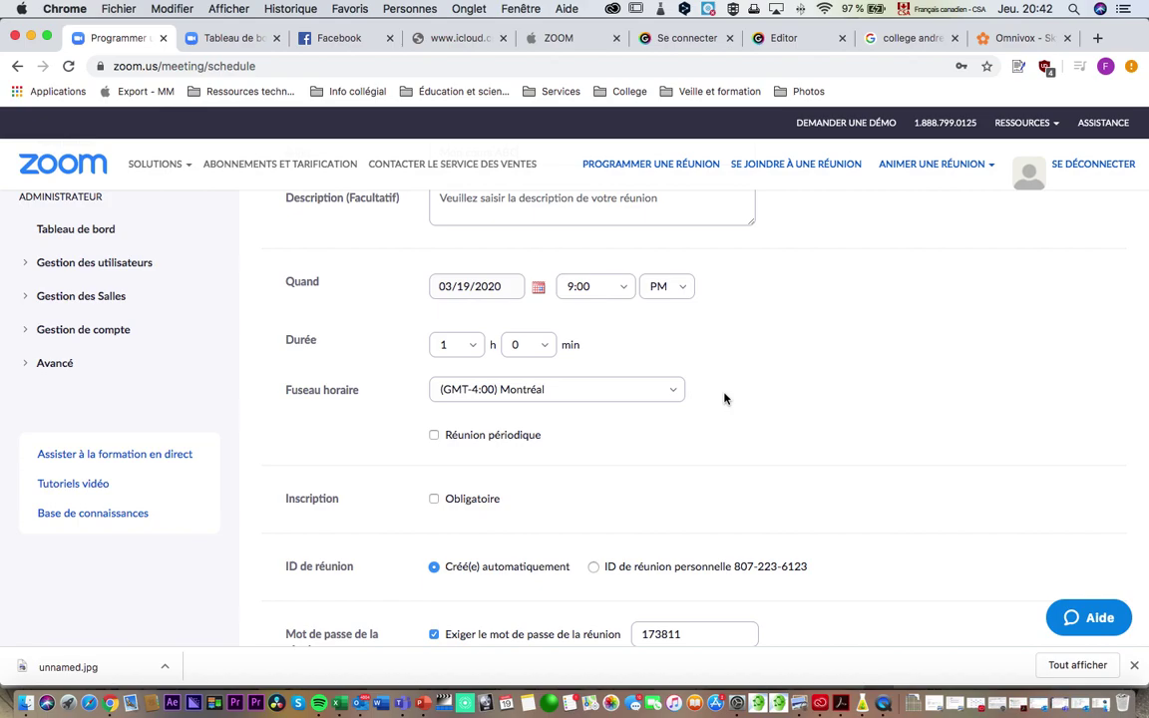
{"action": "scroll", "coordinate": [724, 399], "scroll_direction": "down", "scroll_amount": 2}
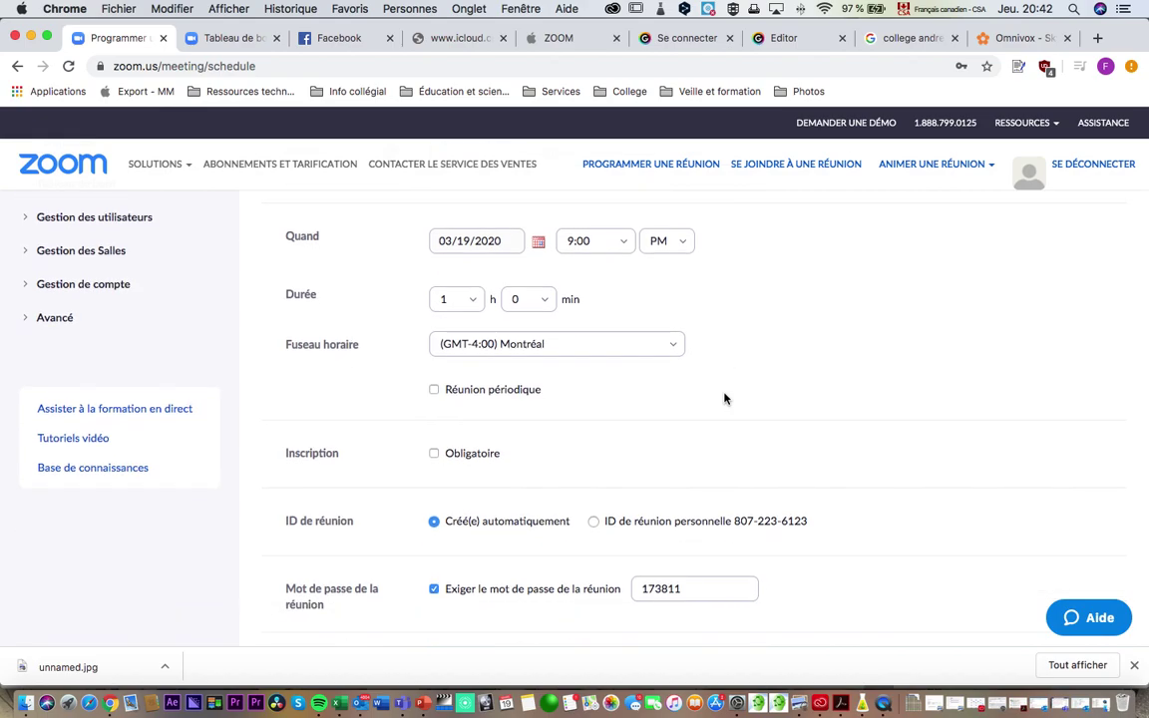
{"action": "scroll", "coordinate": [724, 398], "scroll_direction": "up", "scroll_amount": 3}
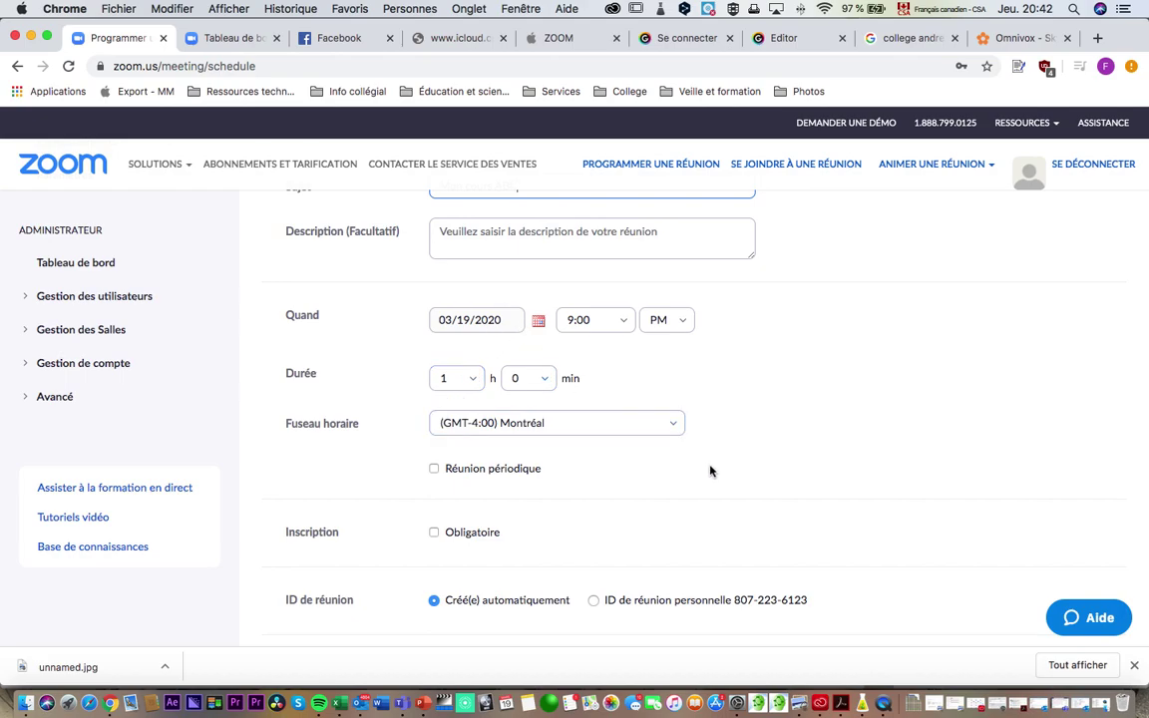
{"action": "scroll", "coordinate": [711, 470], "scroll_direction": "down", "scroll_amount": 1}
{"action": "scroll", "coordinate": [711, 470], "scroll_direction": "down", "scroll_amount": 5}
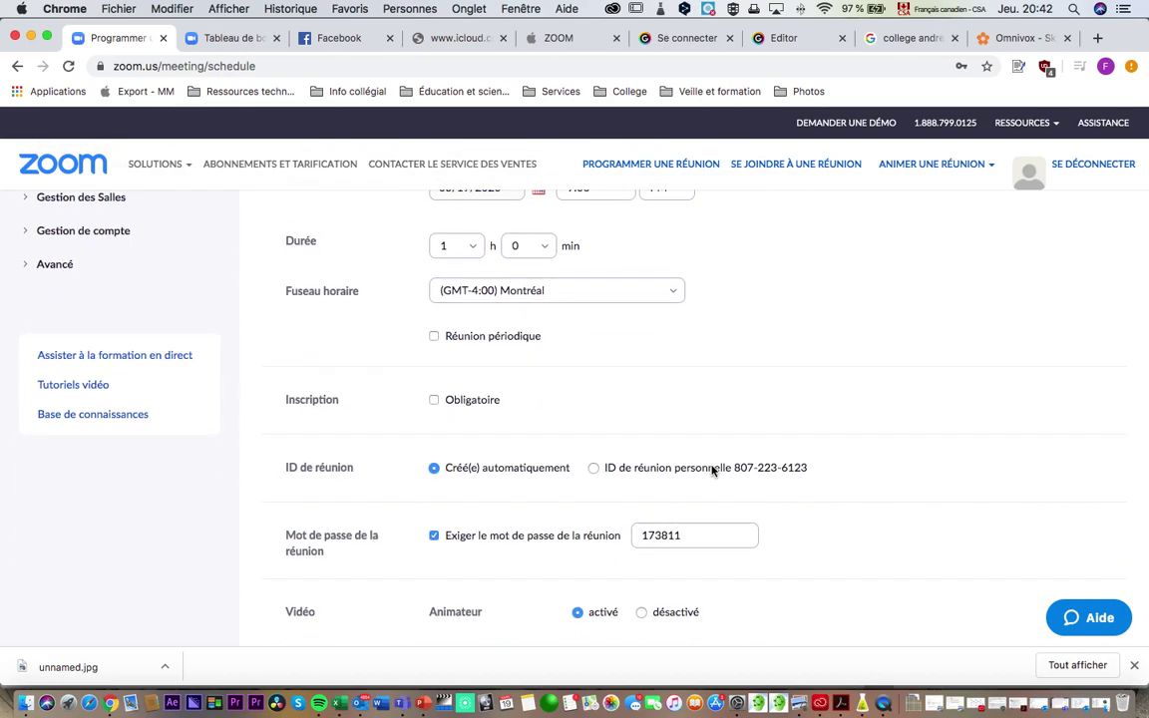
{"action": "scroll", "coordinate": [621, 361], "scroll_direction": "down", "scroll_amount": 2}
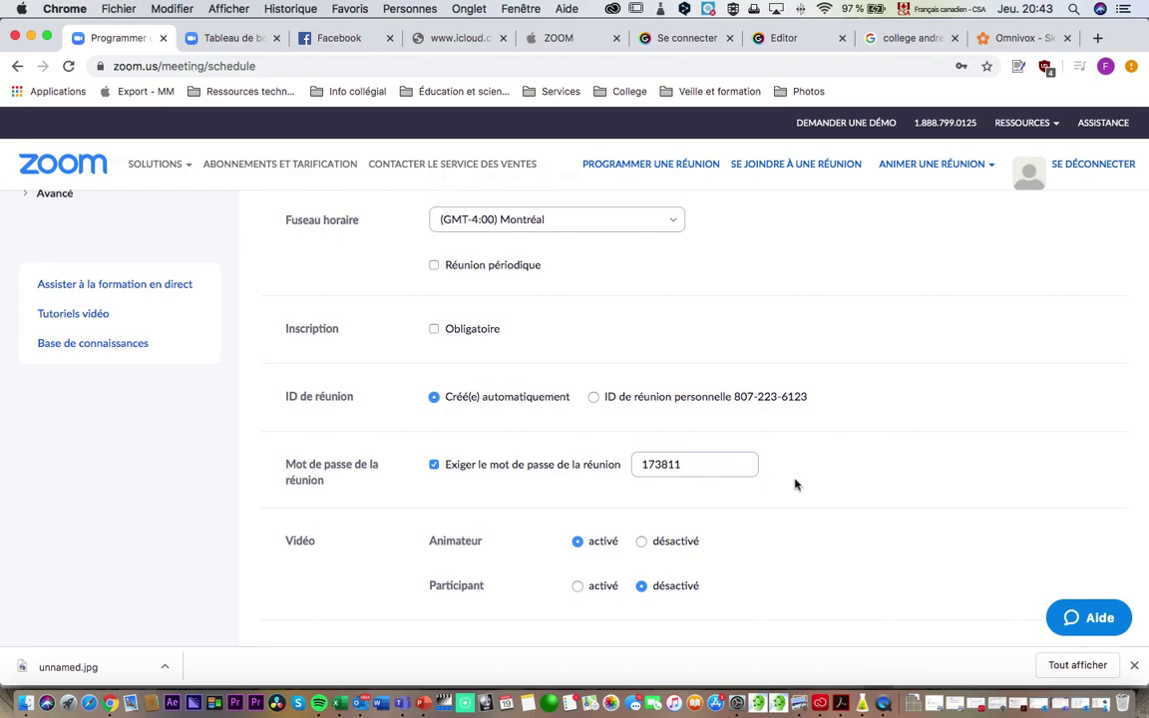
{"action": "scroll", "coordinate": [795, 479], "scroll_direction": "down", "scroll_amount": 2}
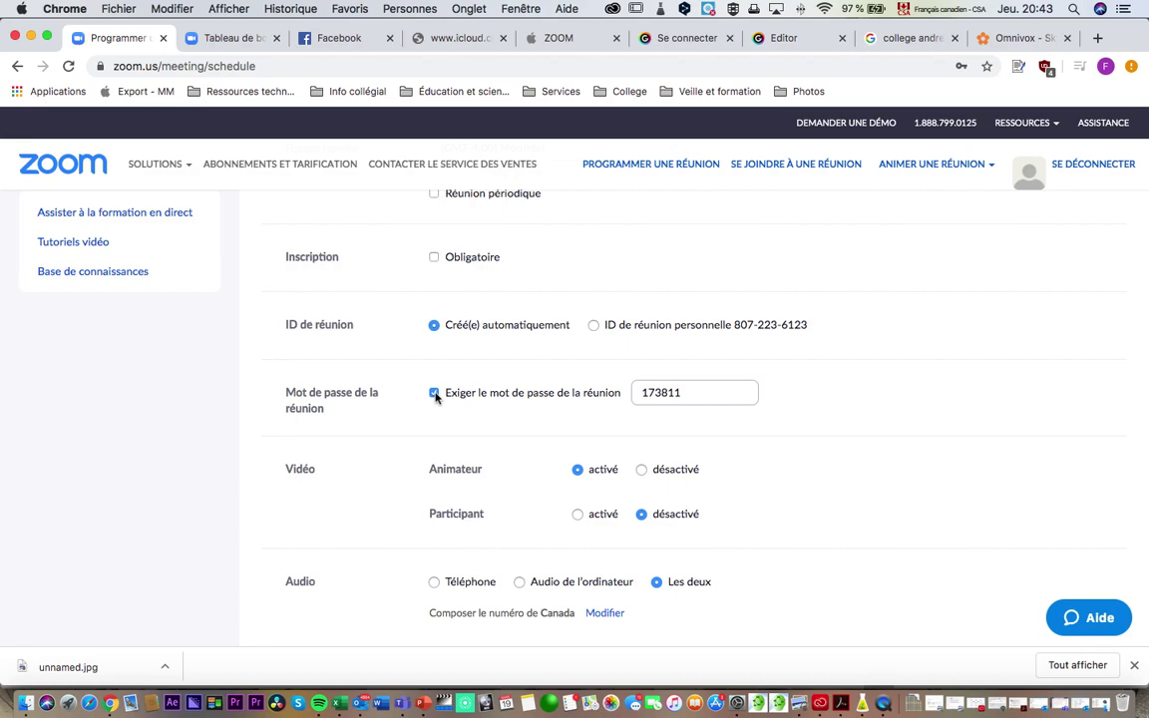
{"action": "left_click", "coordinate": [434, 394]}
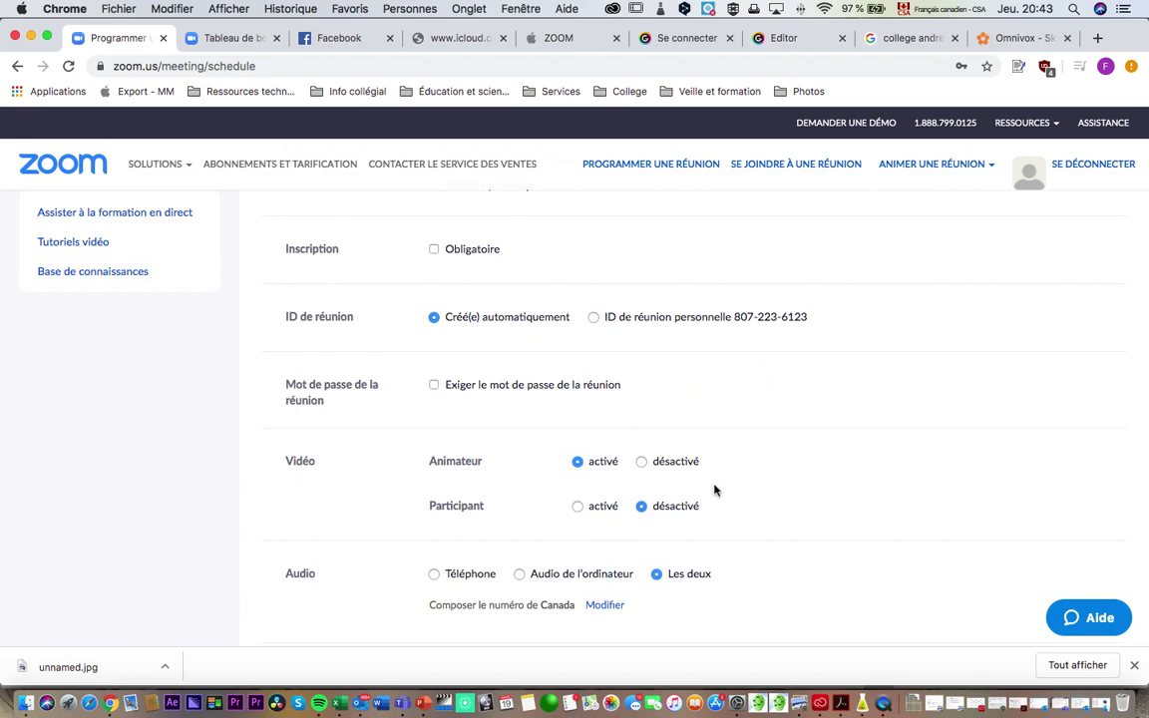
Examine the video, audio, meeting options and alternative host settings in the scheduling form
{"action": "scroll", "coordinate": [799, 509], "scroll_direction": "down", "scroll_amount": 2}
{"action": "scroll", "coordinate": [799, 509], "scroll_direction": "down", "scroll_amount": 3}
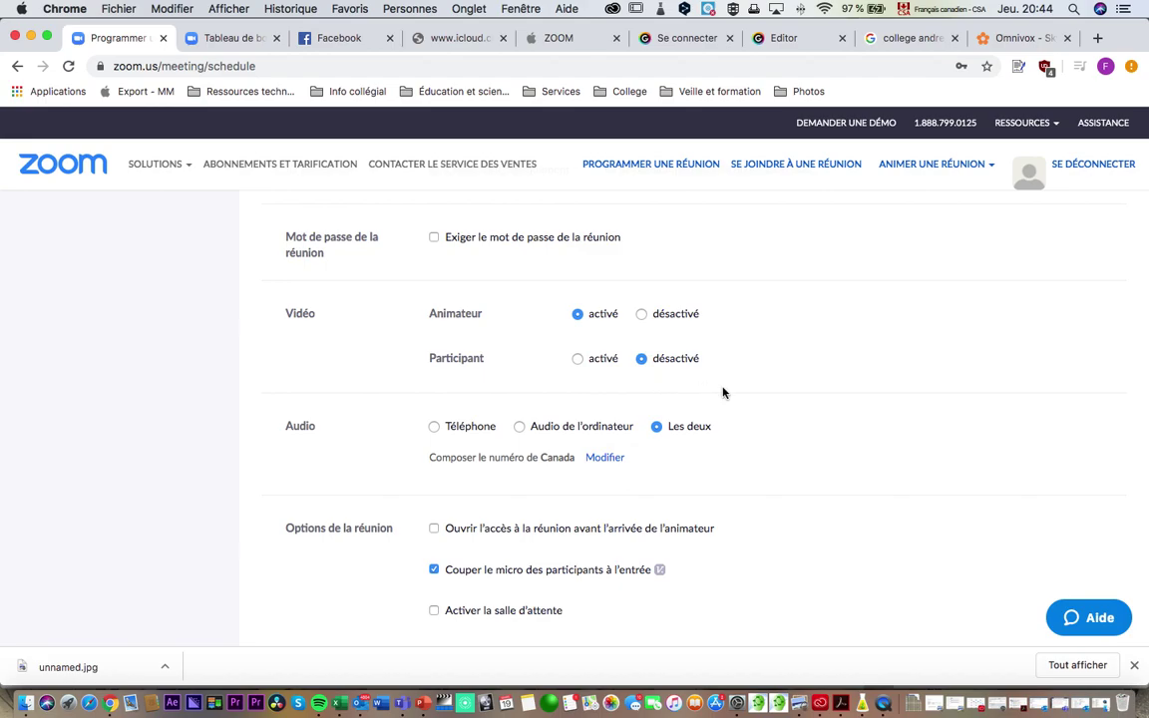
{"action": "scroll", "coordinate": [724, 393], "scroll_direction": "down", "scroll_amount": 1}
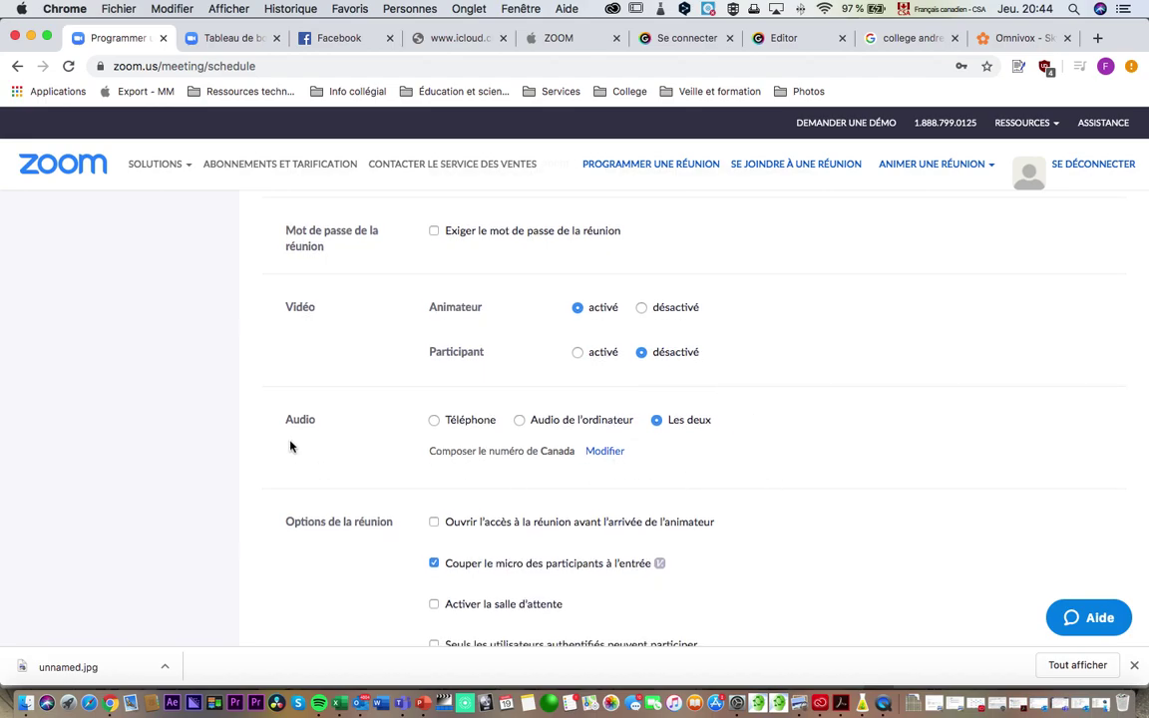
{"action": "scroll", "coordinate": [290, 445], "scroll_direction": "down", "scroll_amount": 2}
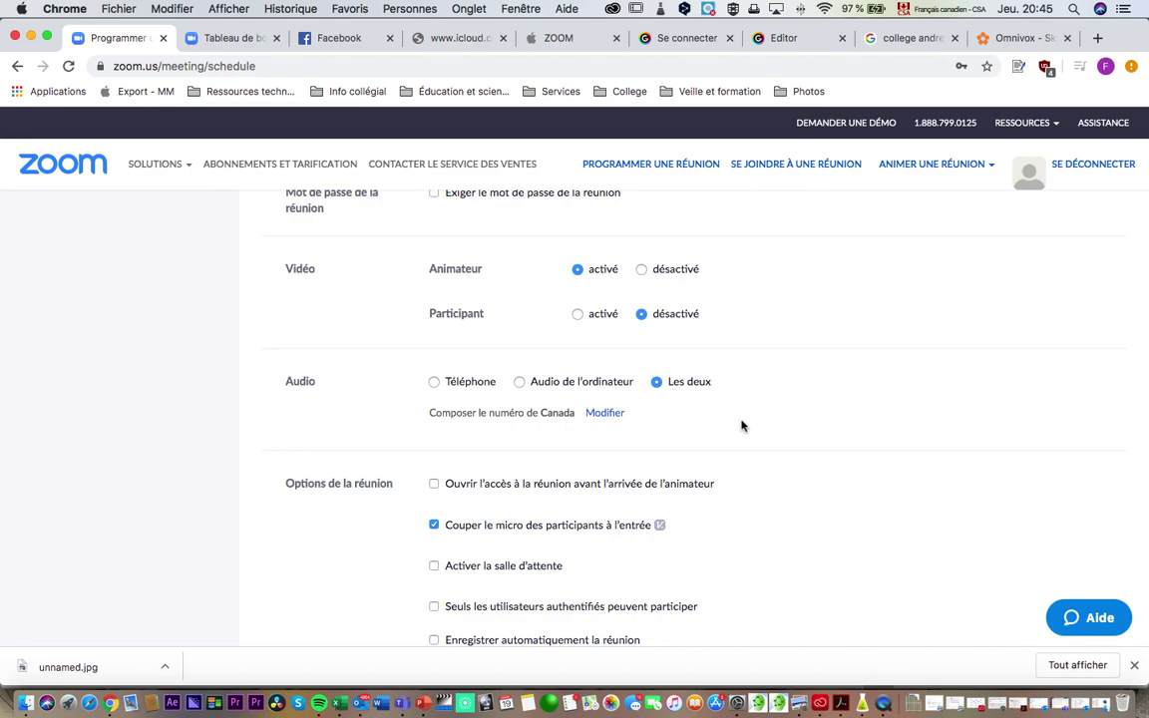
{"action": "scroll", "coordinate": [766, 431], "scroll_direction": "down", "scroll_amount": 1}
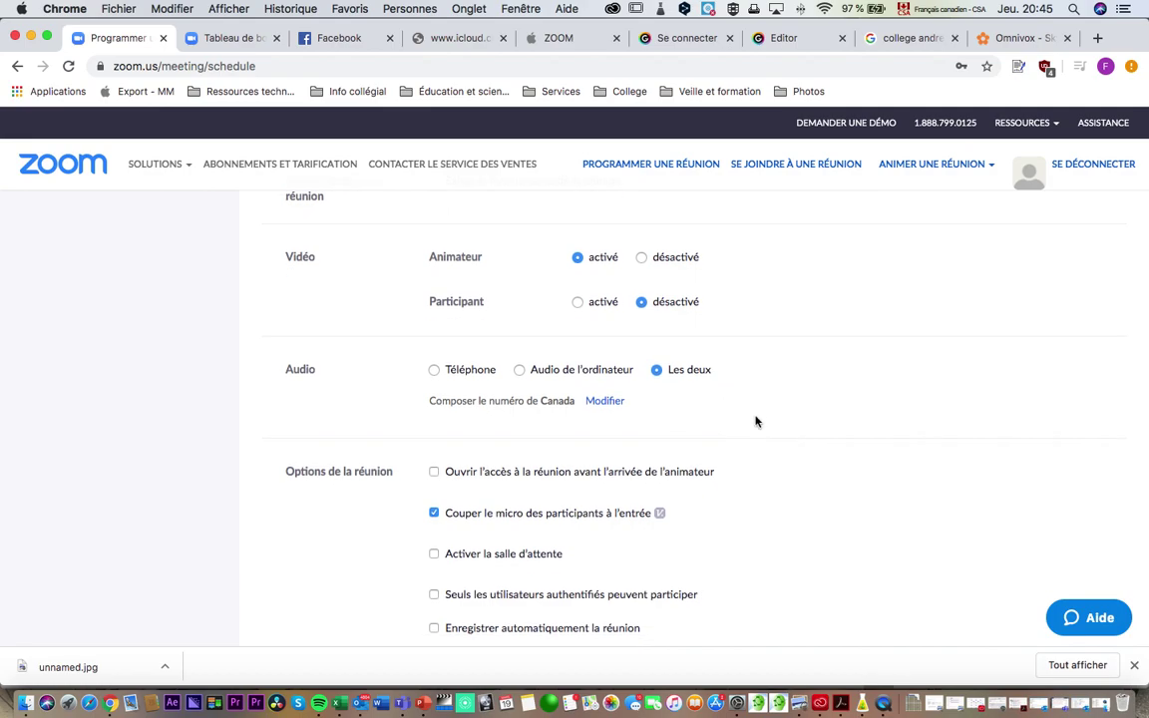
{"action": "scroll", "coordinate": [755, 421], "scroll_direction": "down", "scroll_amount": 4}
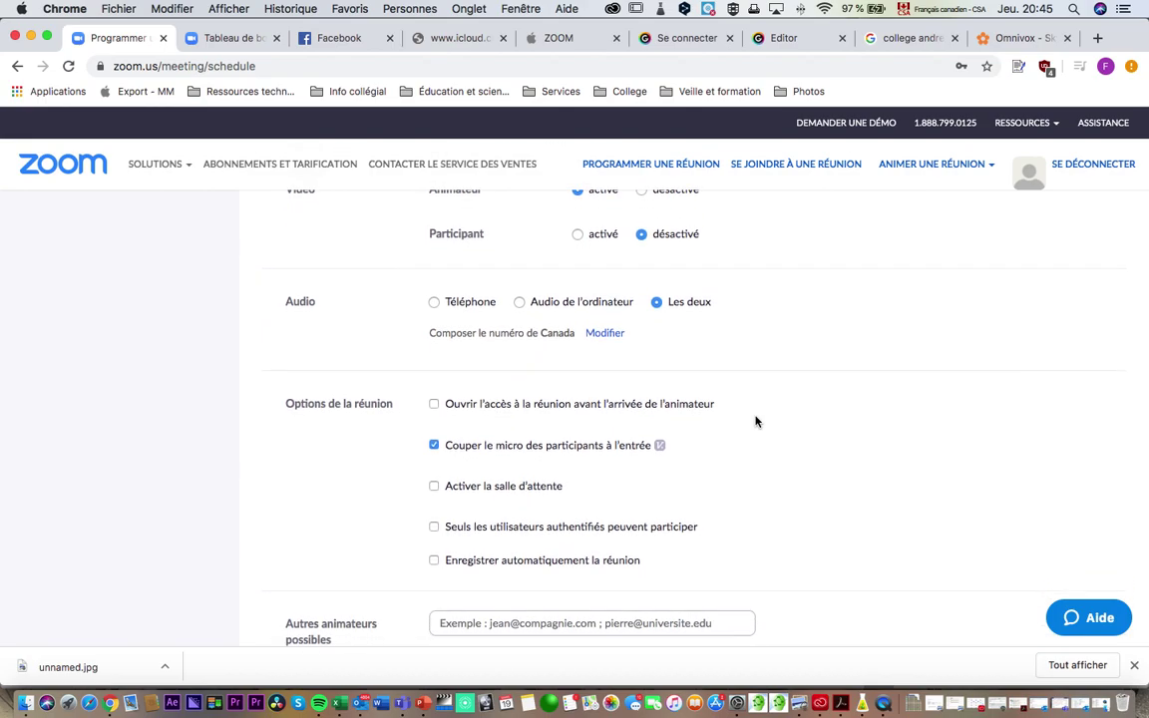
{"action": "scroll", "coordinate": [751, 463], "scroll_direction": "down", "scroll_amount": 6}
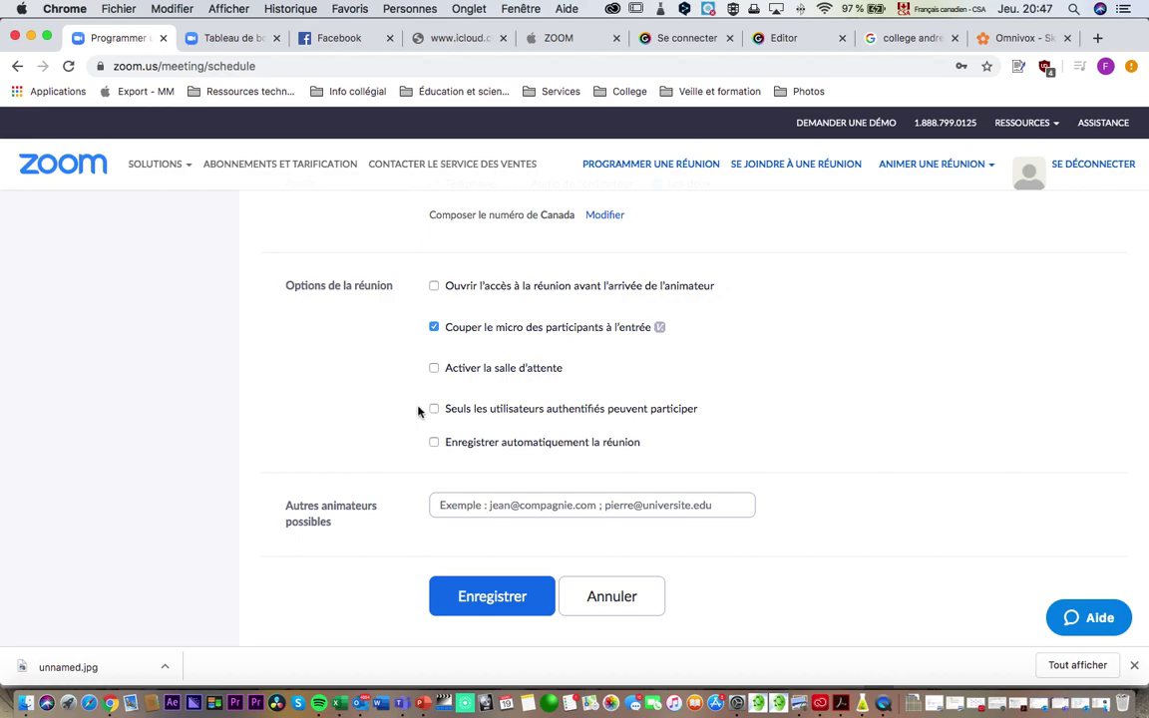
{"action": "scroll", "coordinate": [421, 434], "scroll_direction": "down", "scroll_amount": 1}
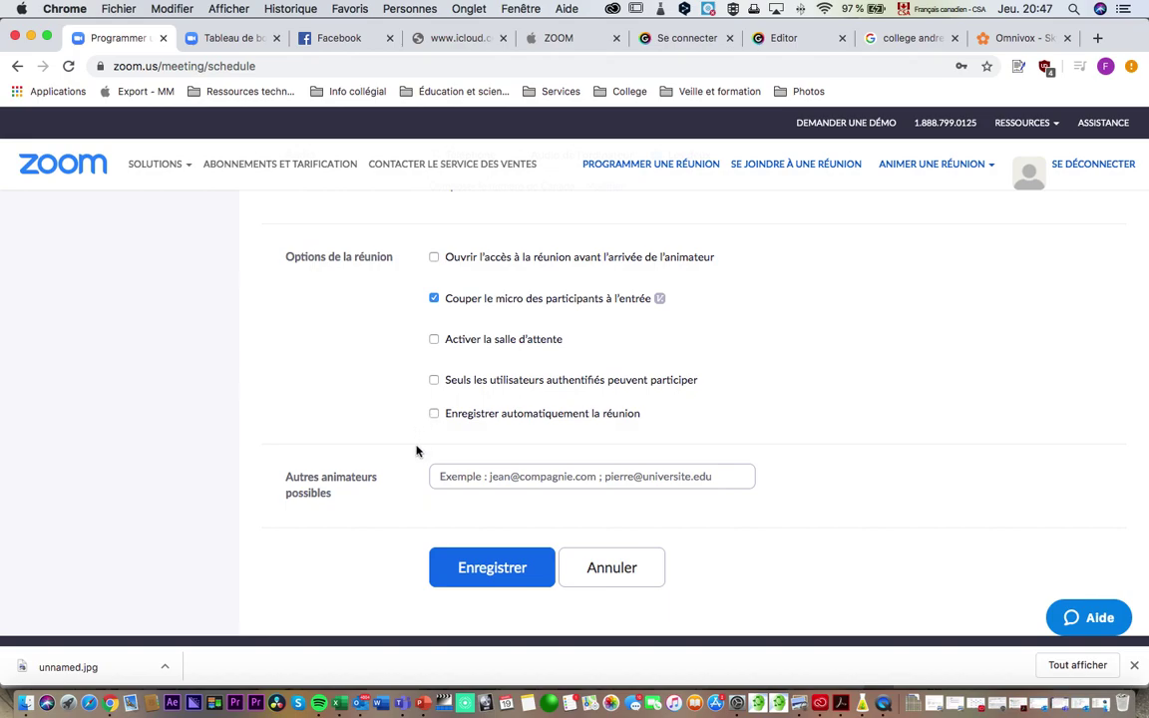
{"action": "scroll", "coordinate": [701, 564], "scroll_direction": "down", "scroll_amount": 2}
{"action": "scroll", "coordinate": [700, 565], "scroll_direction": "up", "scroll_amount": 2}
{"action": "scroll", "coordinate": [700, 564], "scroll_direction": "down", "scroll_amount": 2}
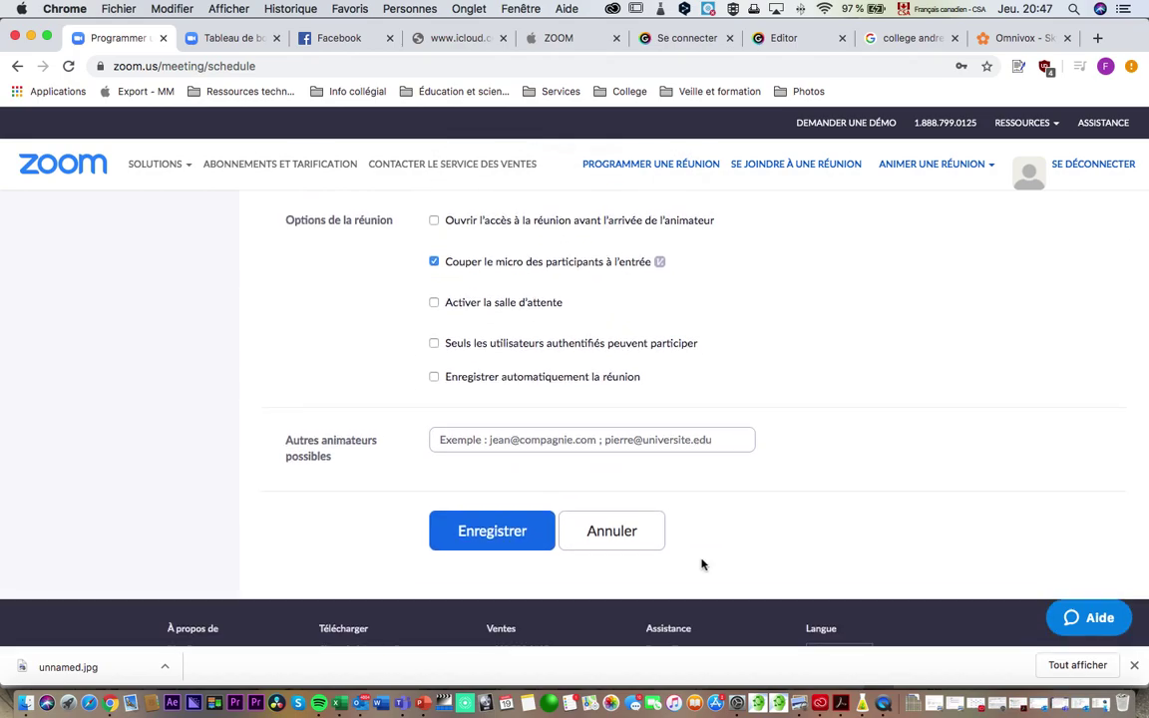
Save the scheduled meeting "Mon cours ABC"
{"action": "left_click", "coordinate": [501, 539]}
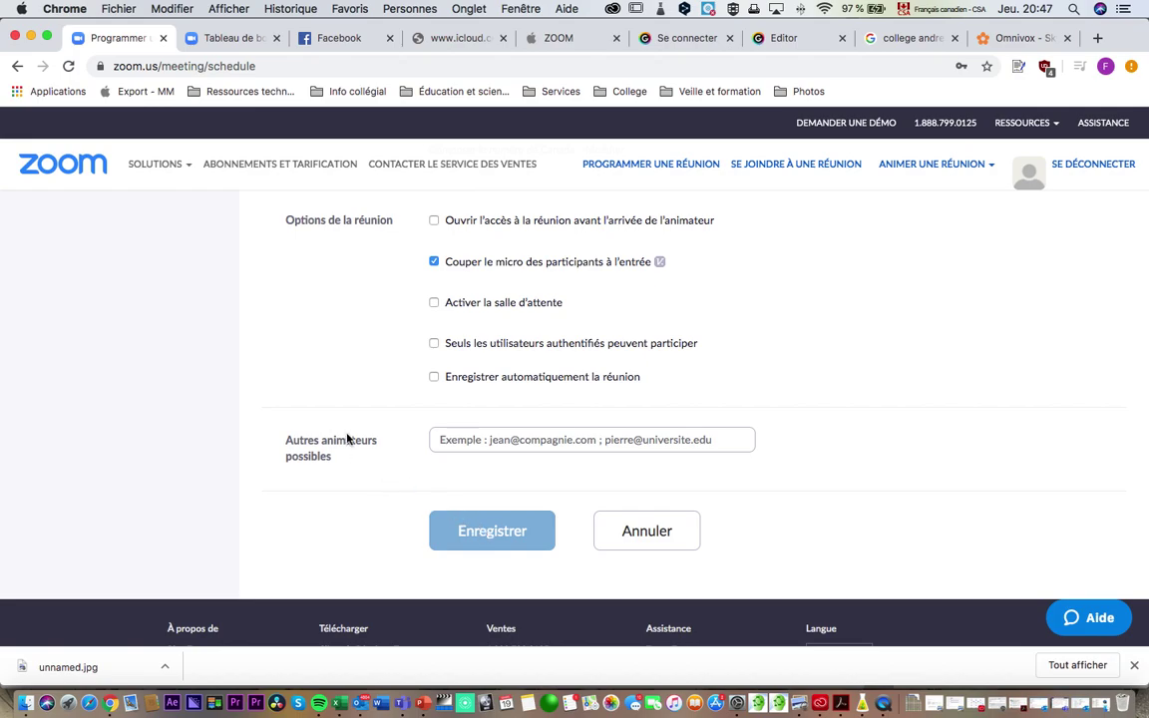
{"action": "scroll", "coordinate": [340, 436], "scroll_direction": "up", "scroll_amount": 5}
{"action": "scroll", "coordinate": [384, 446], "scroll_direction": "down", "scroll_amount": 6}
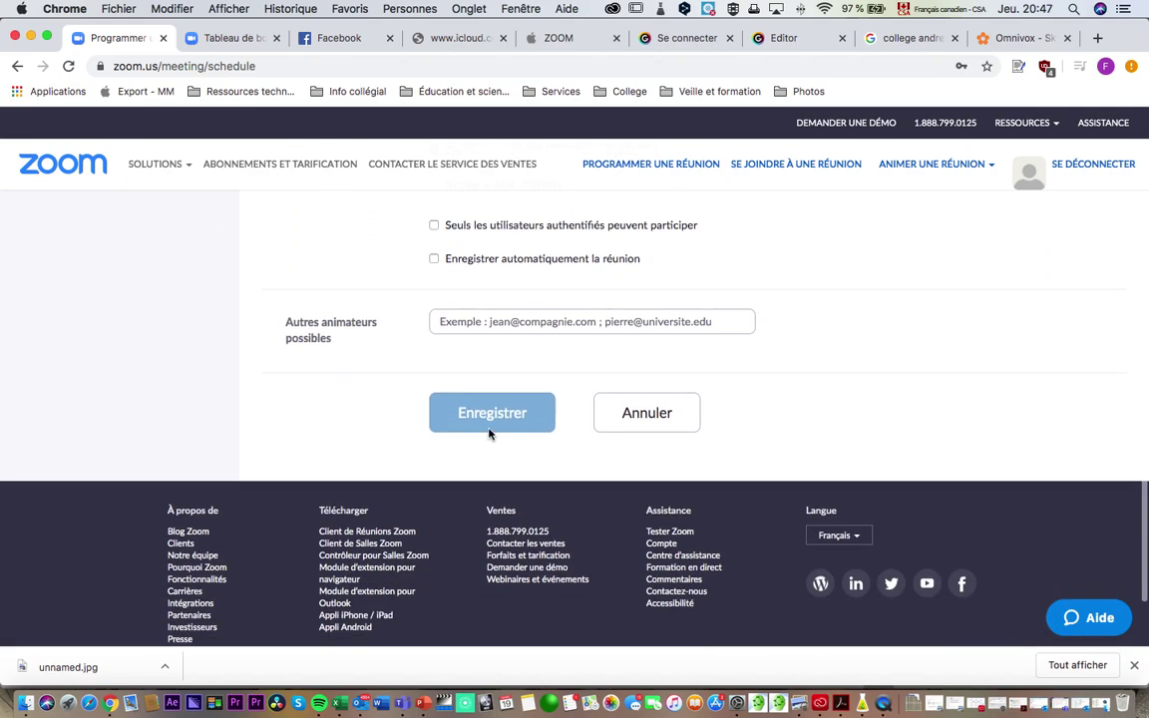
{"action": "scroll", "coordinate": [409, 394], "scroll_direction": "up", "scroll_amount": 5}
{"action": "scroll", "coordinate": [399, 392], "scroll_direction": "up", "scroll_amount": 10}
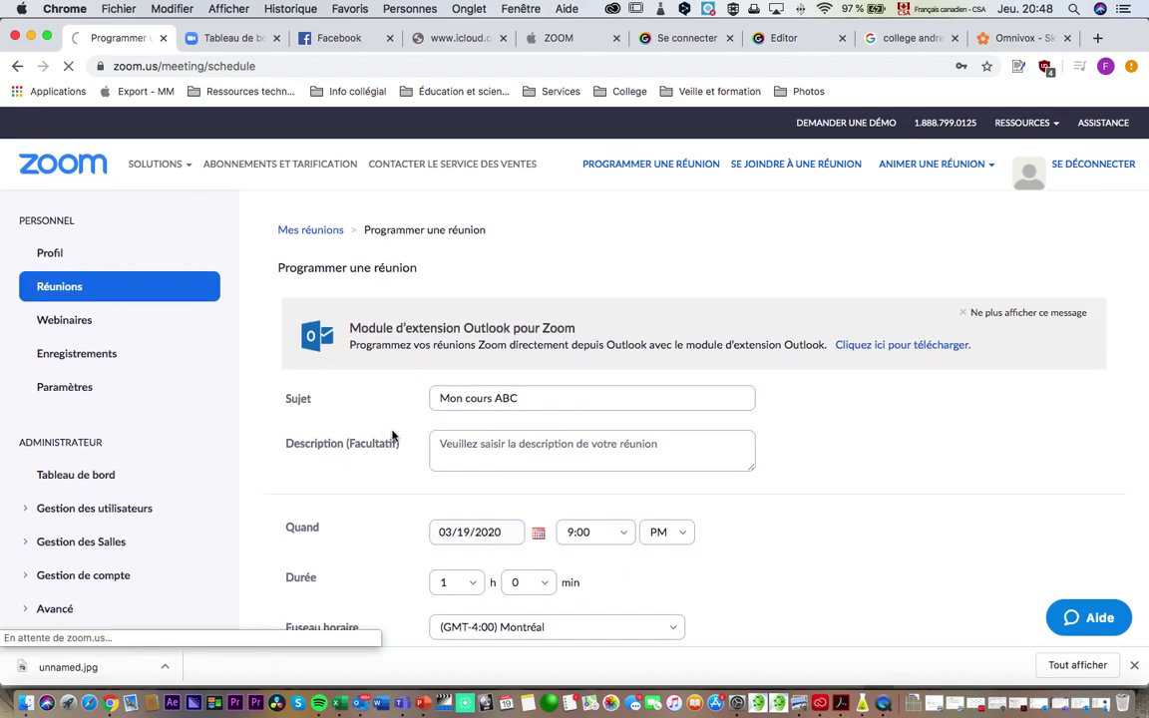
{"action": "scroll", "coordinate": [399, 439], "scroll_direction": "down", "scroll_amount": 10}
{"action": "left_click", "coordinate": [489, 516]}
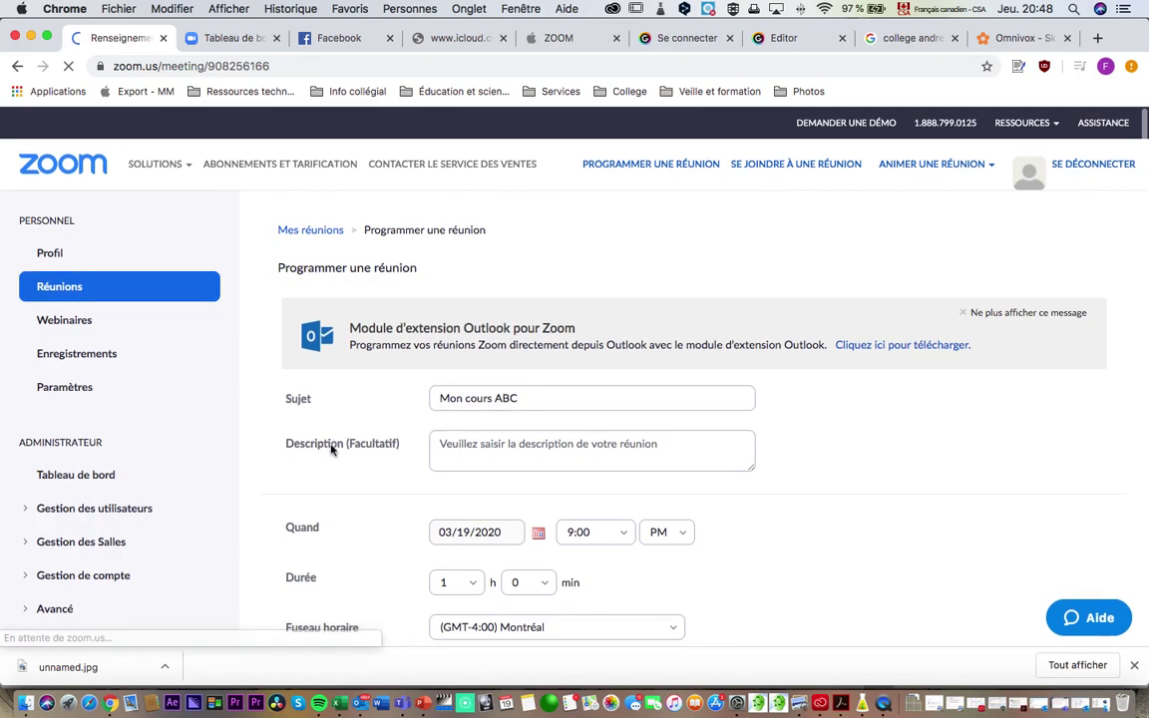
Examine the saved meeting's details and highlight its meeting number
{"action": "scroll", "coordinate": [335, 461], "scroll_direction": "down", "scroll_amount": 5}
{"action": "scroll", "coordinate": [334, 462], "scroll_direction": "down", "scroll_amount": 4}
{"action": "scroll", "coordinate": [334, 462], "scroll_direction": "up", "scroll_amount": 6}
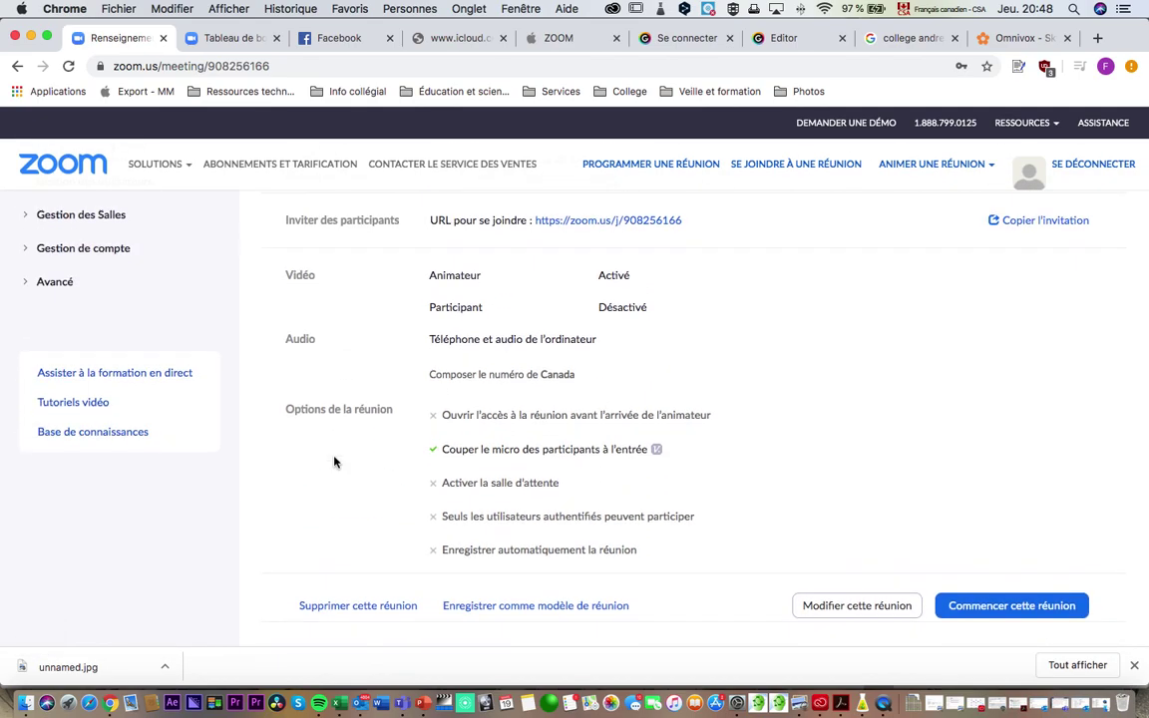
{"action": "scroll", "coordinate": [334, 462], "scroll_direction": "up", "scroll_amount": 4}
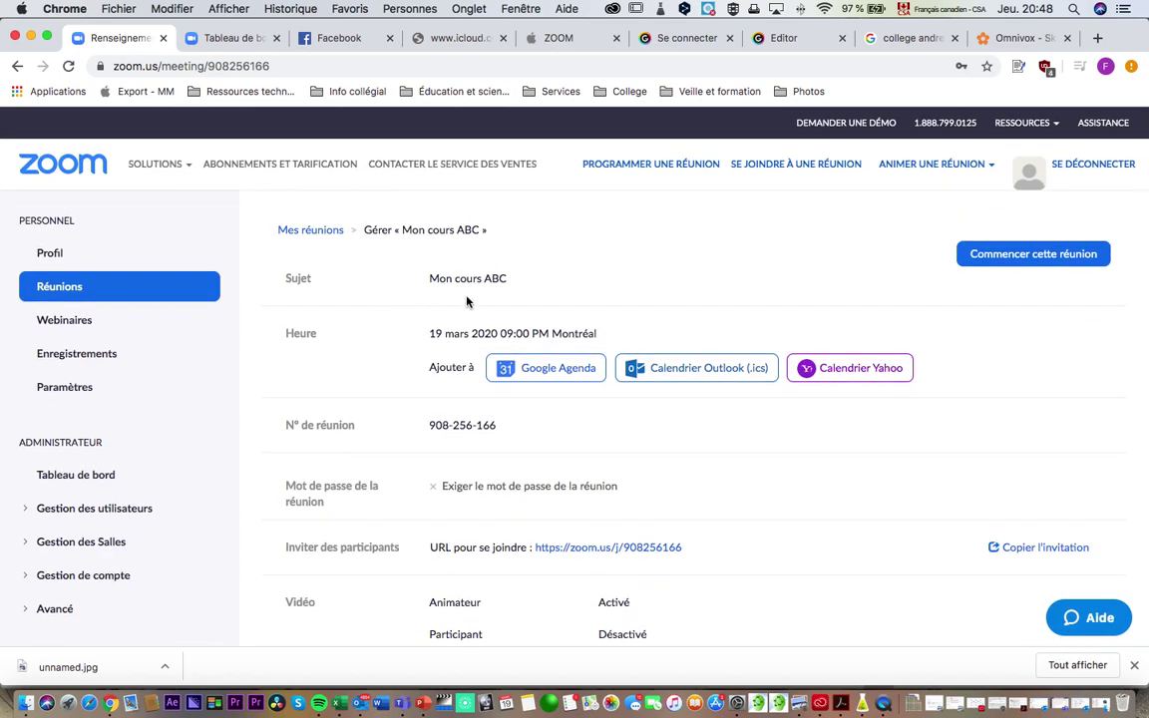
{"action": "scroll", "coordinate": [428, 479], "scroll_direction": "down", "scroll_amount": 3}
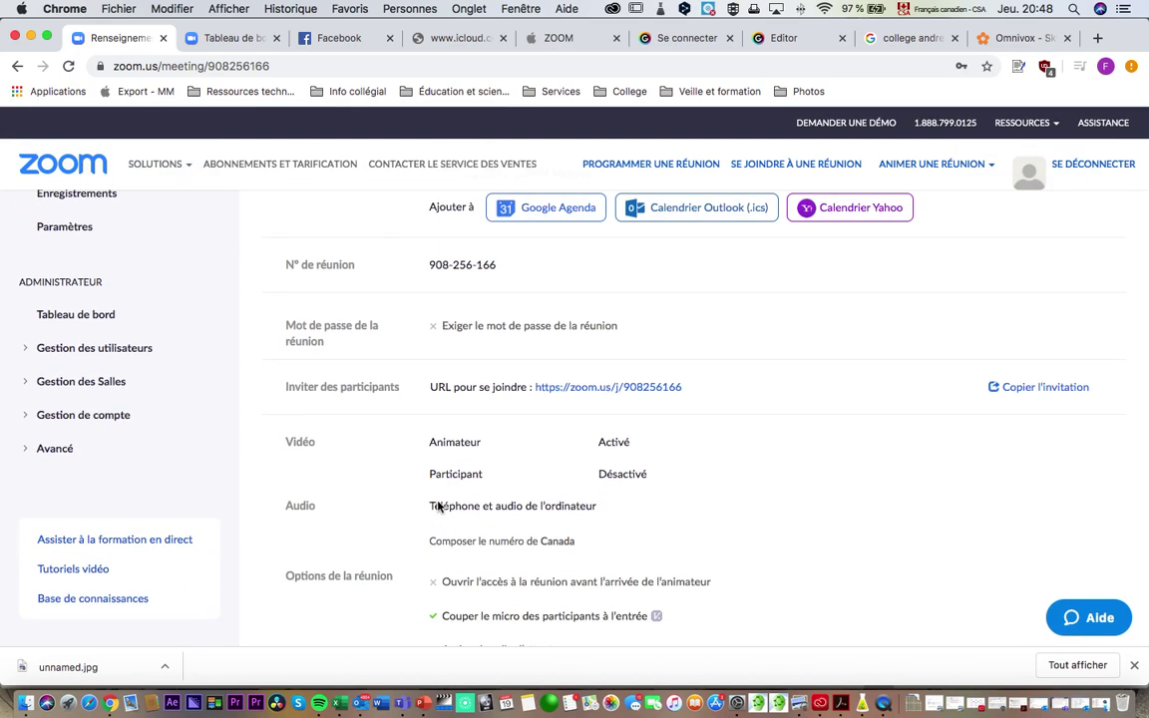
{"action": "scroll", "coordinate": [431, 510], "scroll_direction": "down", "scroll_amount": 2}
{"action": "scroll", "coordinate": [429, 515], "scroll_direction": "up", "scroll_amount": 3}
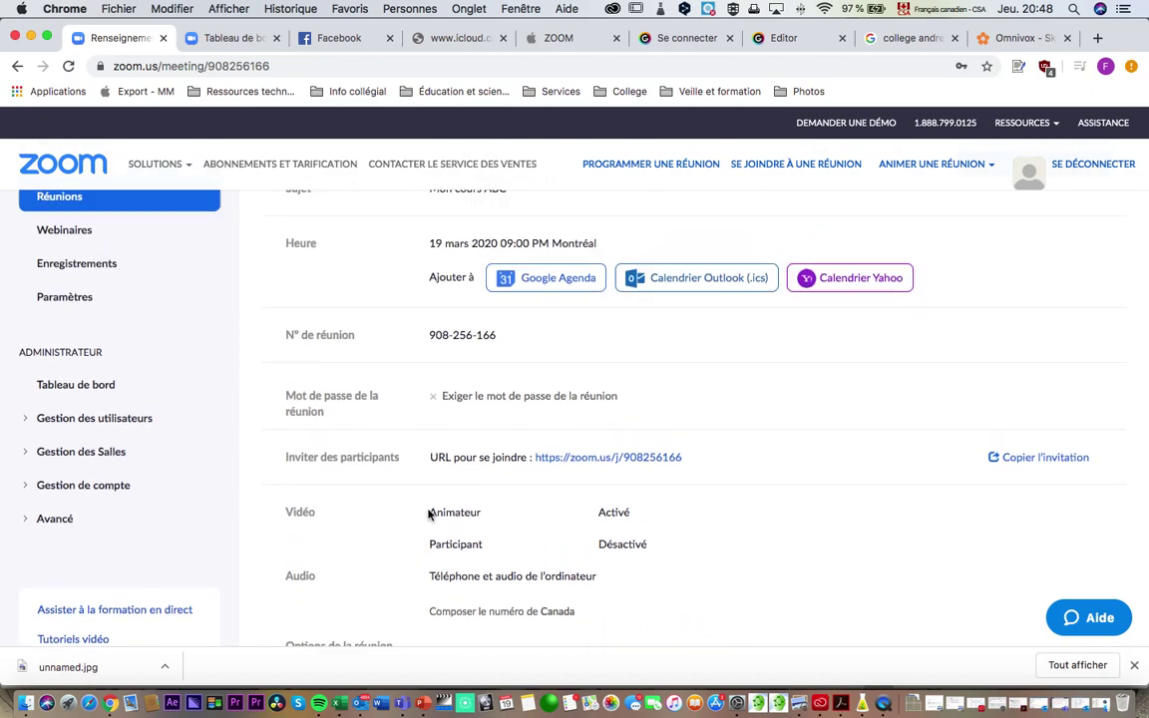
{"action": "scroll", "coordinate": [429, 515], "scroll_direction": "up", "scroll_amount": 2}
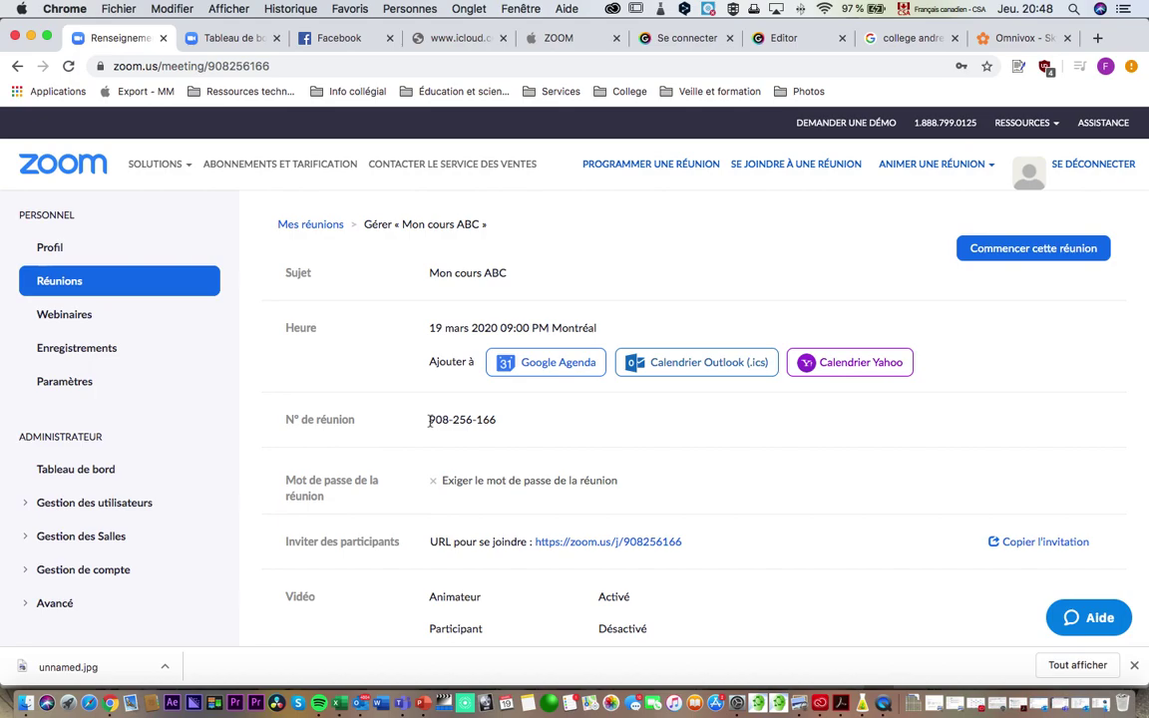
{"action": "left_click_drag", "start_coordinate": [428, 421], "coordinate": [499, 417]}
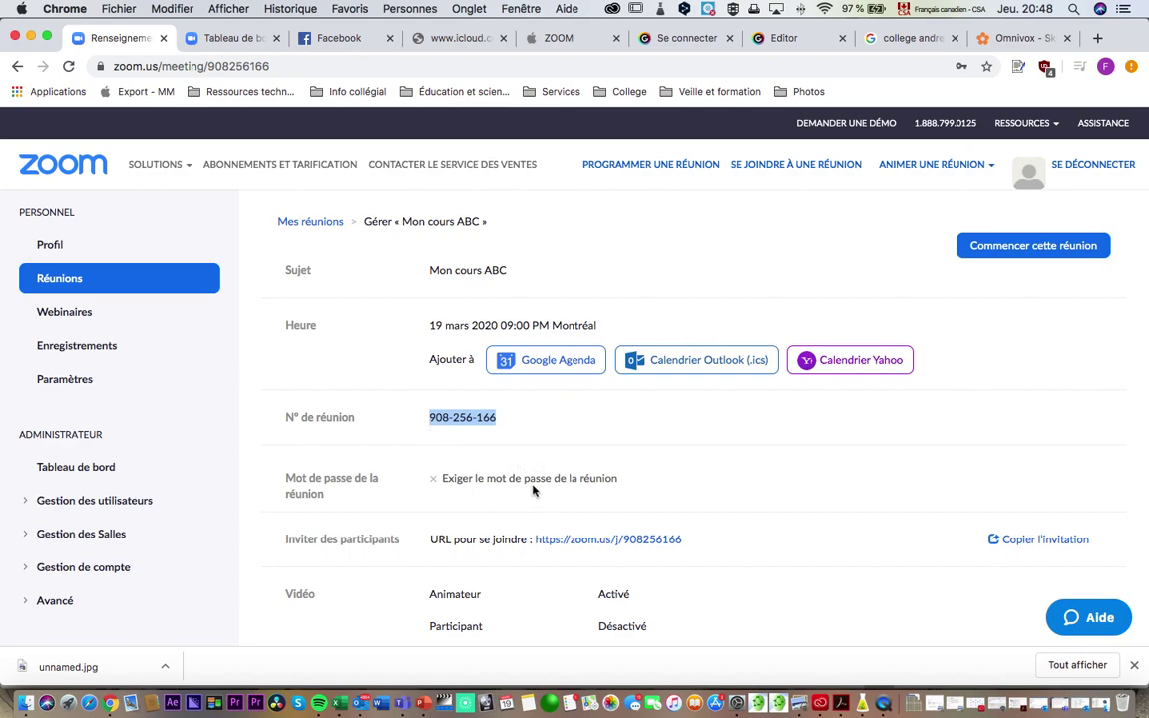
Highlight the join URL in the participant invitation section of the meeting details
{"action": "scroll", "coordinate": [534, 489], "scroll_direction": "down", "scroll_amount": 2}
{"action": "scroll", "coordinate": [533, 488], "scroll_direction": "down", "scroll_amount": 2}
{"action": "scroll", "coordinate": [534, 489], "scroll_direction": "up", "scroll_amount": 4}
{"action": "scroll", "coordinate": [534, 489], "scroll_direction": "down", "scroll_amount": 3}
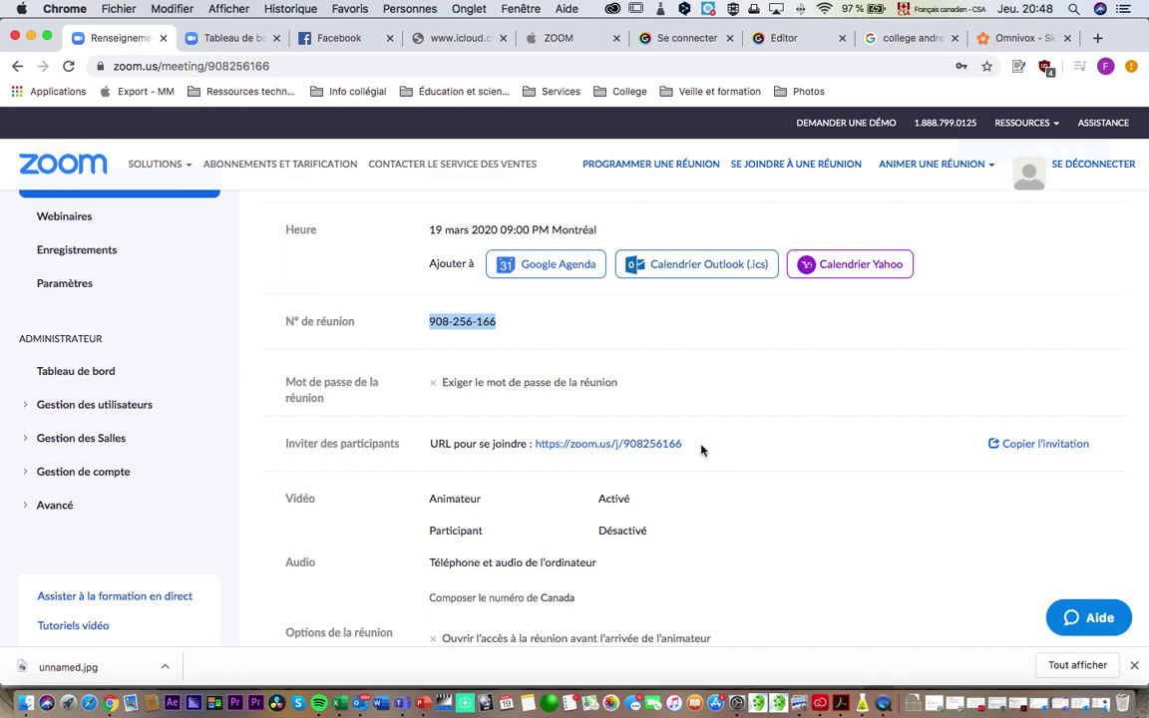
{"action": "left_click_drag", "start_coordinate": [686, 445], "coordinate": [533, 453]}
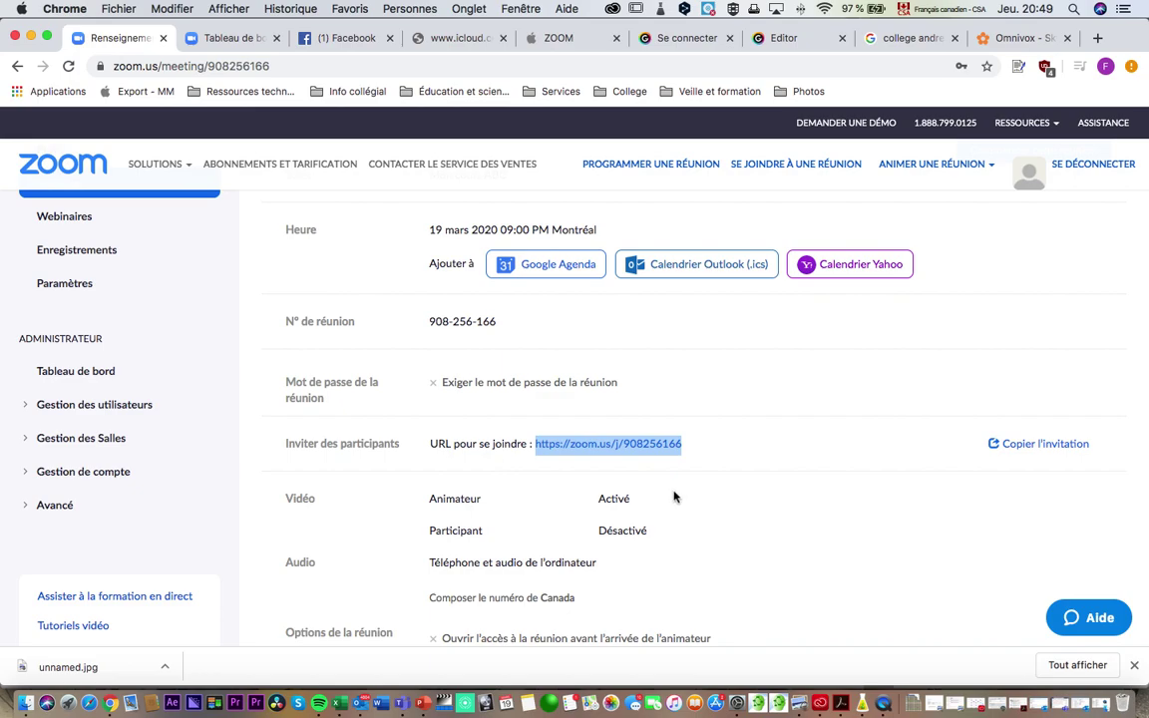
{"action": "scroll", "coordinate": [669, 495], "scroll_direction": "down", "scroll_amount": 1}
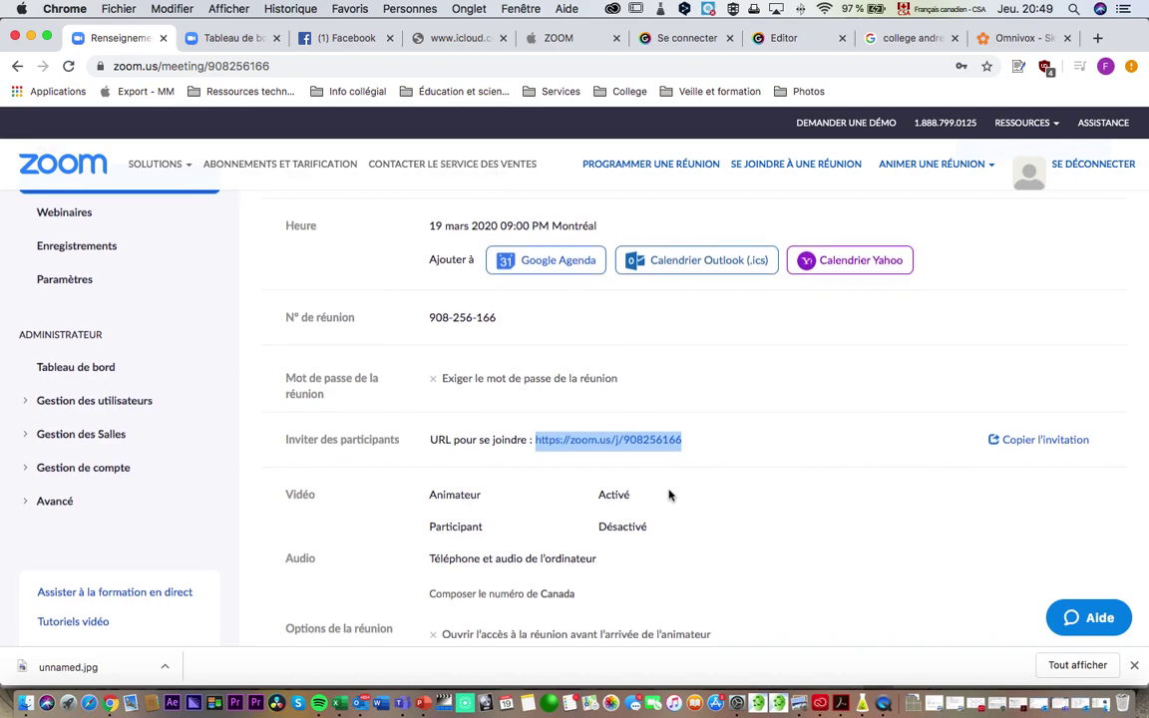
{"action": "scroll", "coordinate": [669, 495], "scroll_direction": "down", "scroll_amount": 3}
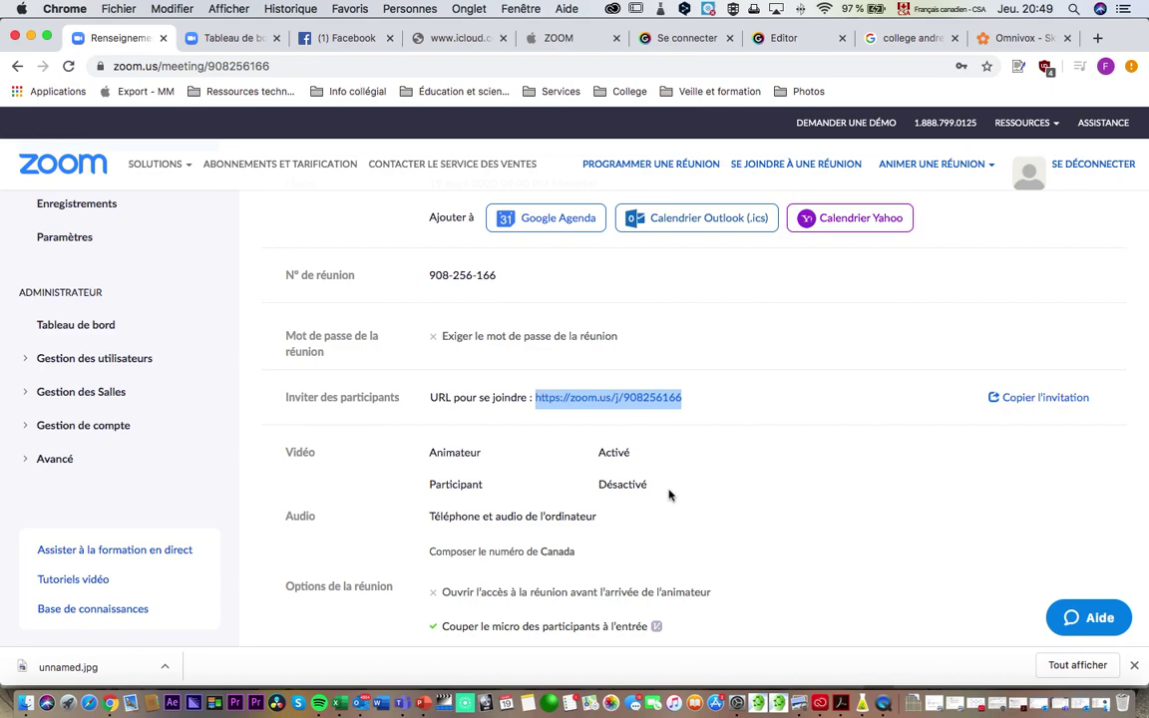
Examine the saved meeting's video, audio and option settings, and the choices for modifying, starting or deleting it
{"action": "scroll", "coordinate": [669, 495], "scroll_direction": "down", "scroll_amount": 5}
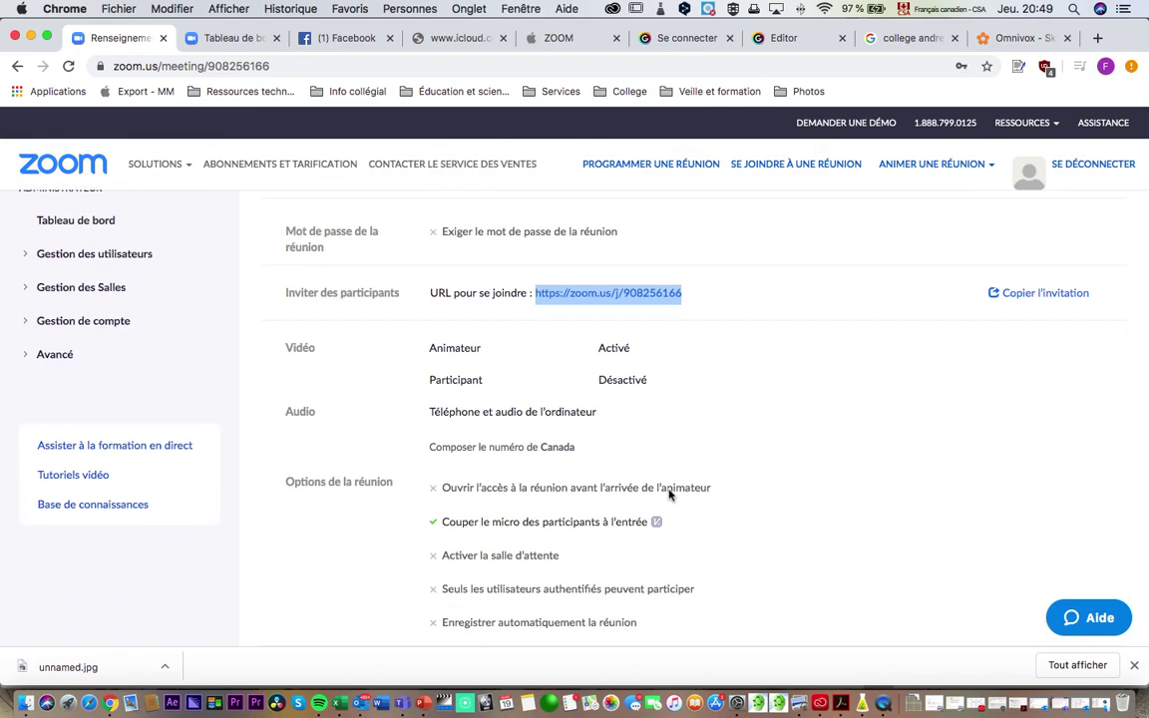
{"action": "scroll", "coordinate": [669, 494], "scroll_direction": "up", "scroll_amount": 10}
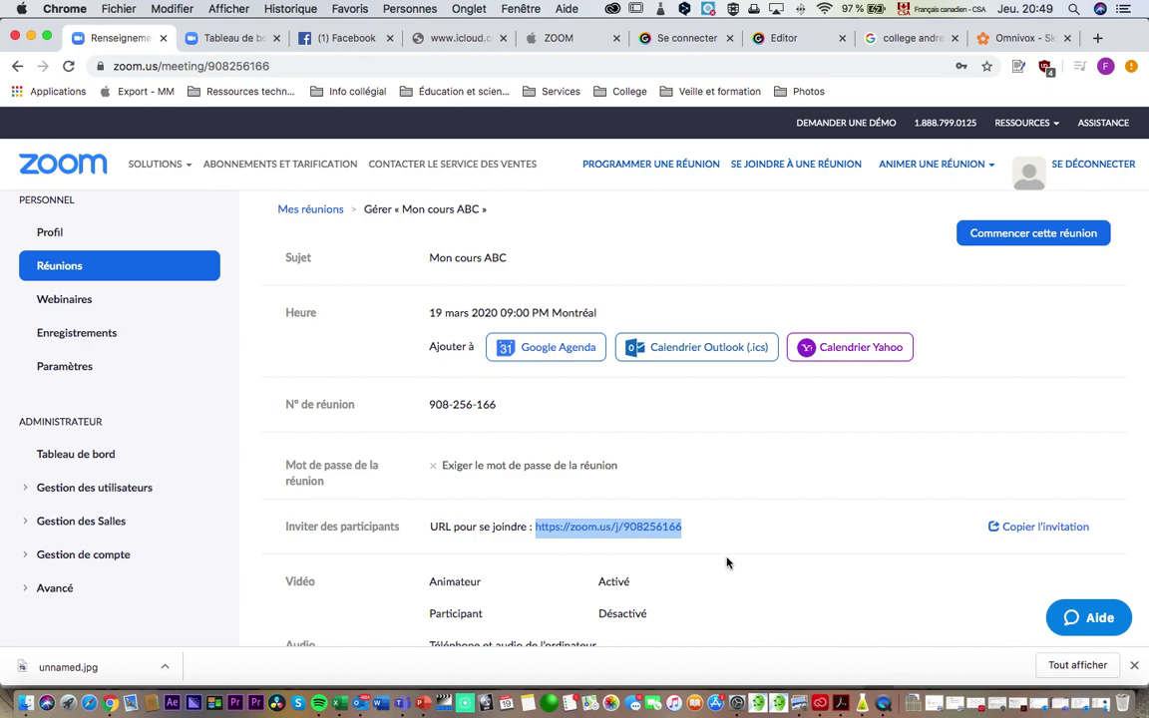
{"action": "scroll", "coordinate": [726, 563], "scroll_direction": "down", "scroll_amount": 8}
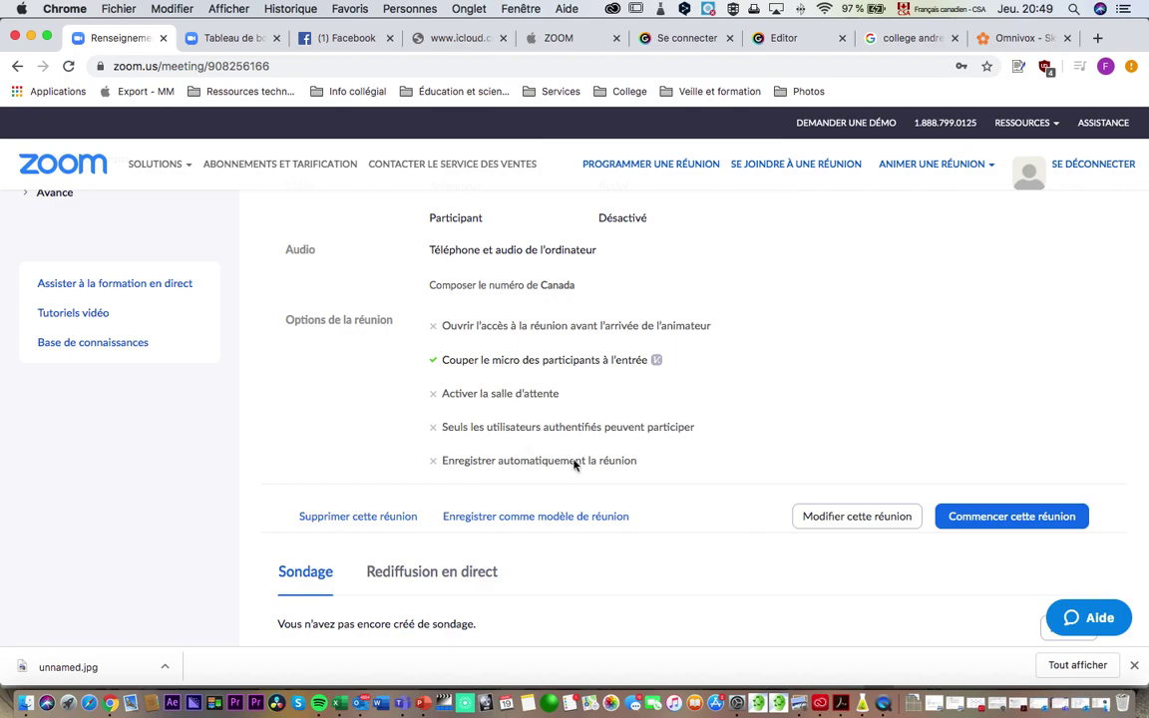
{"action": "scroll", "coordinate": [598, 506], "scroll_direction": "down", "scroll_amount": 3}
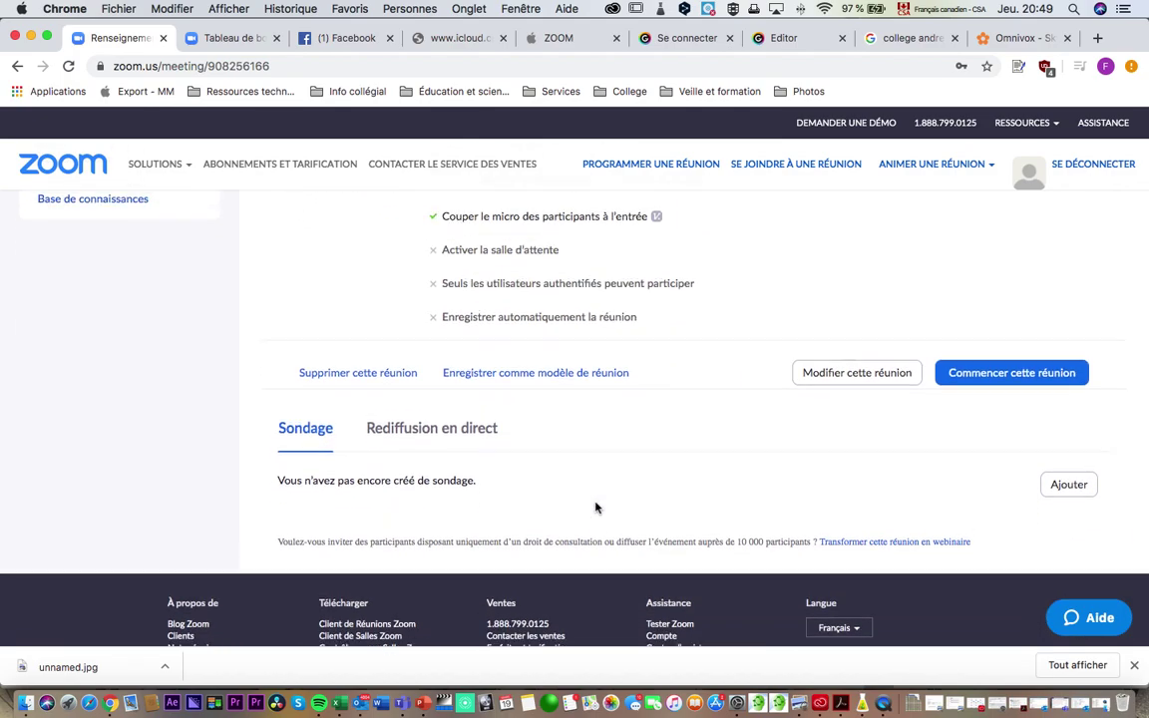
{"action": "scroll", "coordinate": [641, 367], "scroll_direction": "up", "scroll_amount": 4}
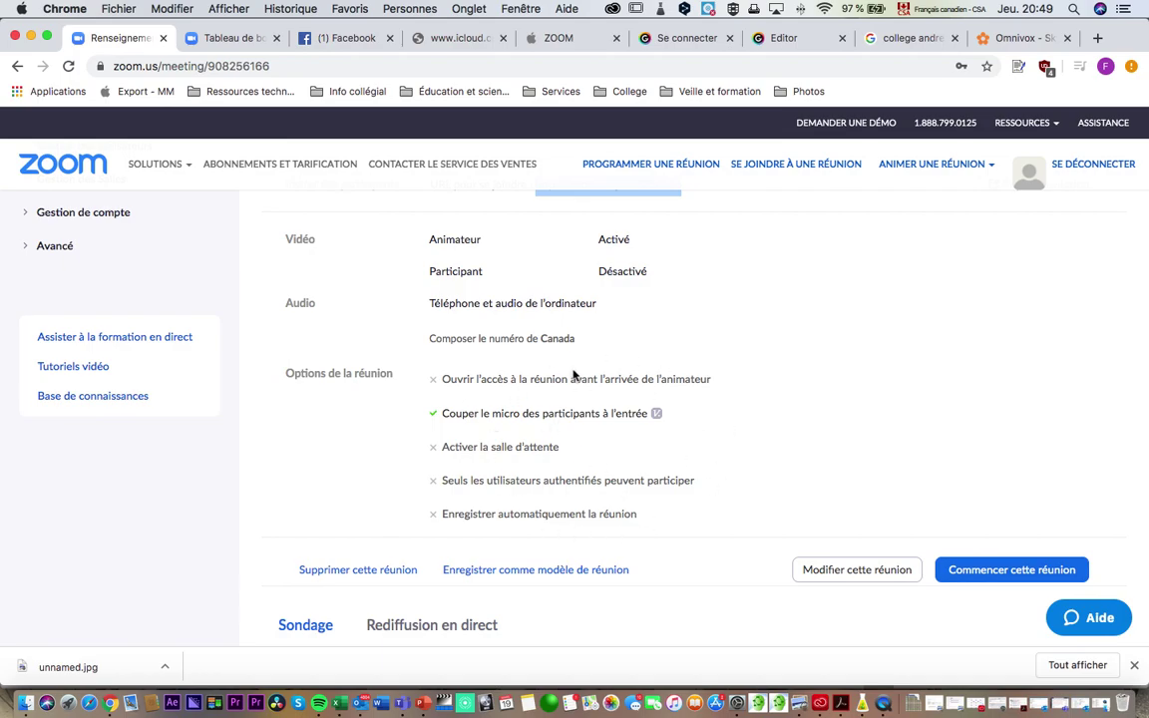
{"action": "scroll", "coordinate": [576, 376], "scroll_direction": "up", "scroll_amount": 6}
{"action": "scroll", "coordinate": [580, 377], "scroll_direction": "down", "scroll_amount": 4}
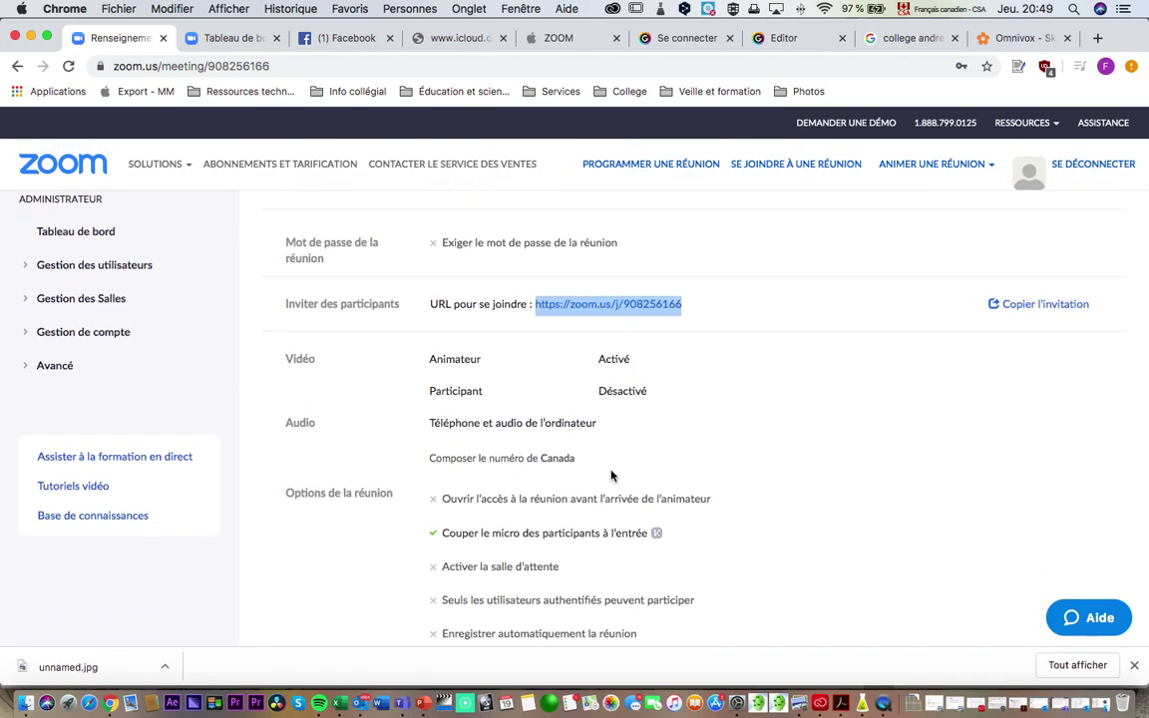
{"action": "scroll", "coordinate": [612, 476], "scroll_direction": "down", "scroll_amount": 5}
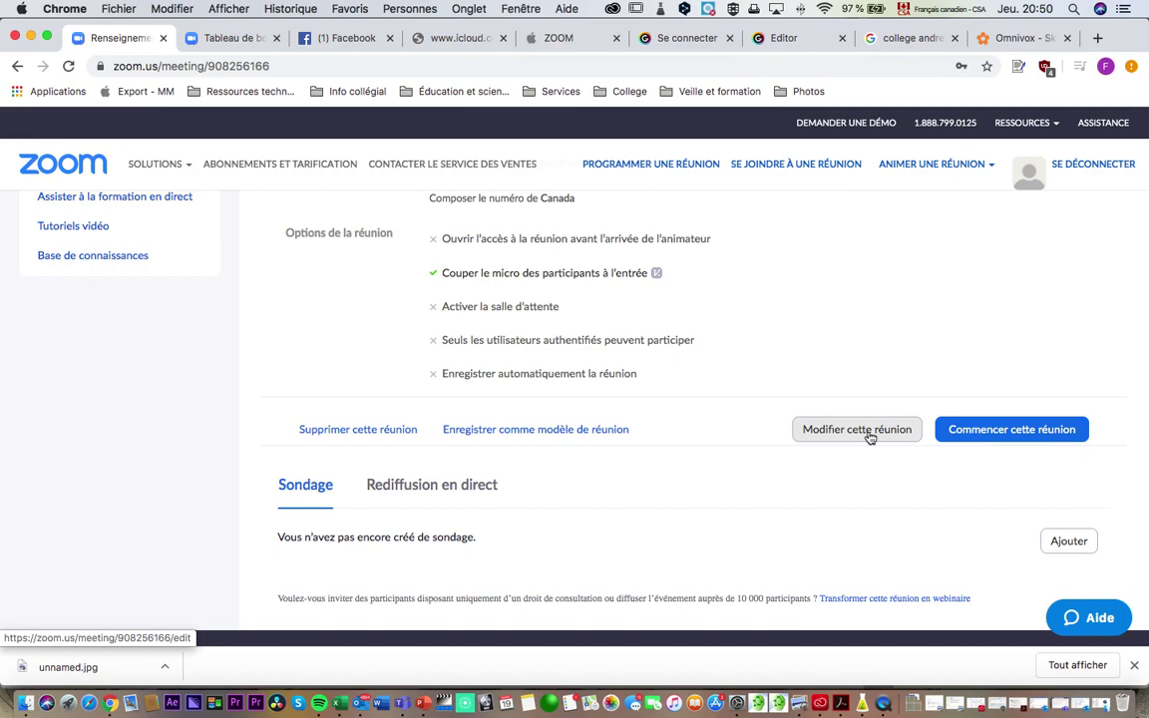
{"action": "scroll", "coordinate": [833, 429], "scroll_direction": "up", "scroll_amount": 10}
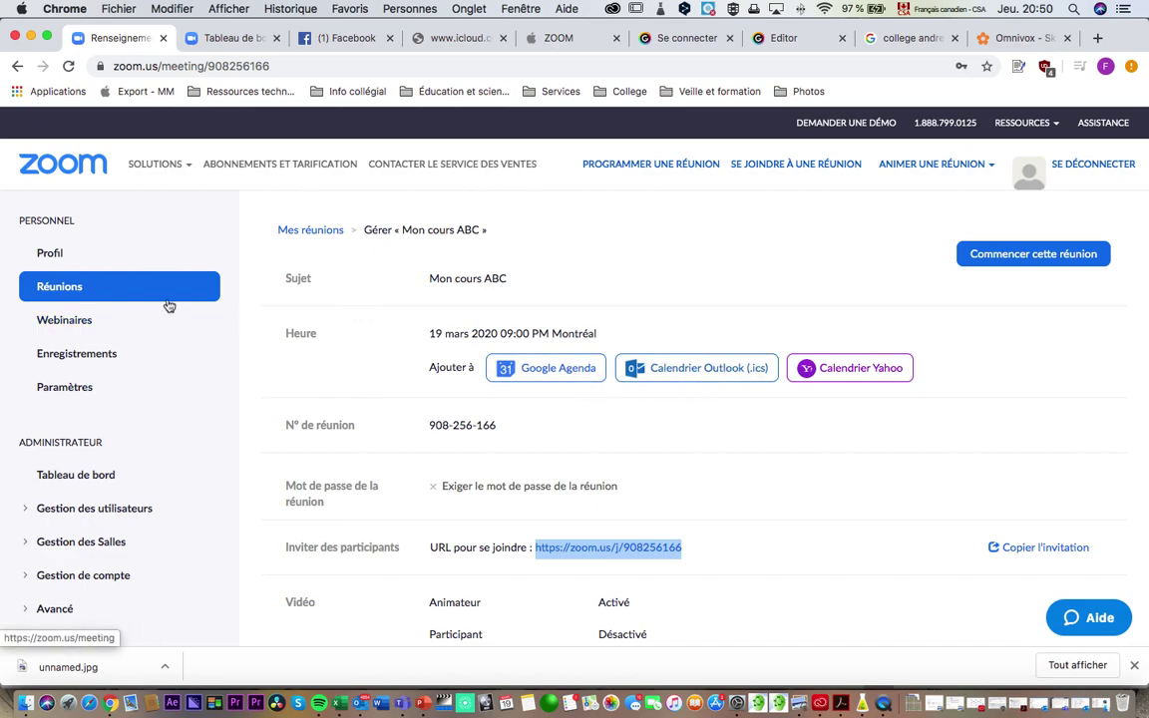
View the account profile page, and browse the lists of previous and upcoming meetings
{"action": "left_click", "coordinate": [54, 259]}
{"action": "left_click", "coordinate": [55, 258]}
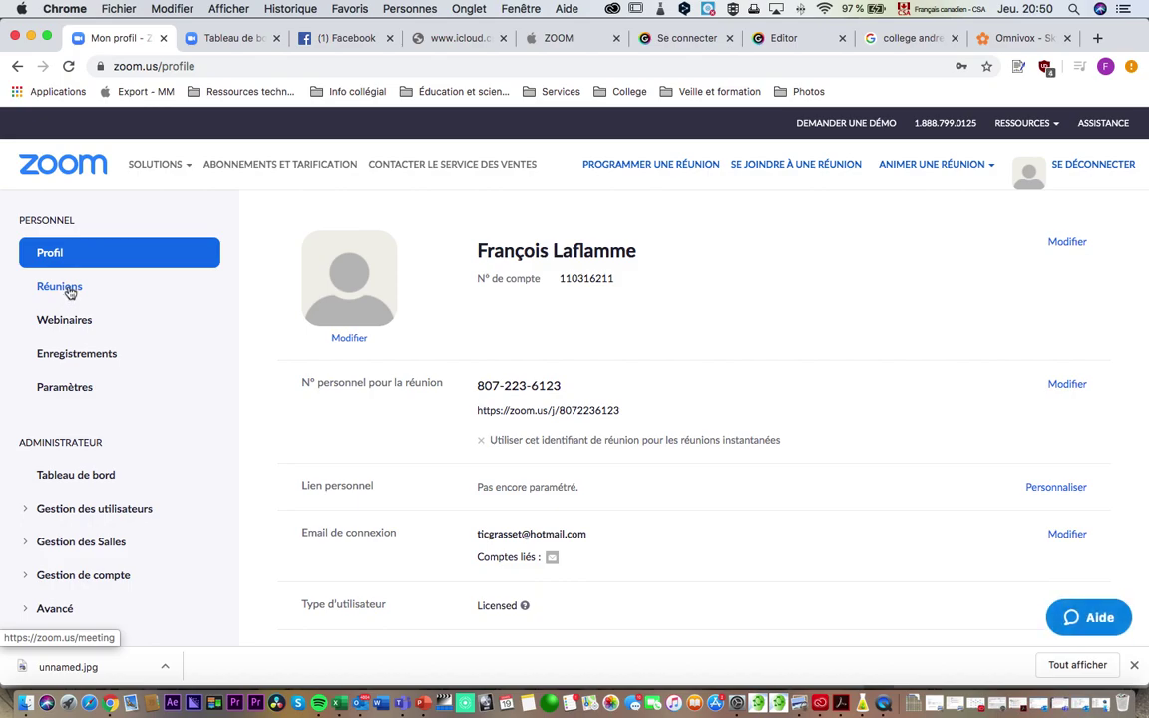
{"action": "left_click", "coordinate": [68, 290]}
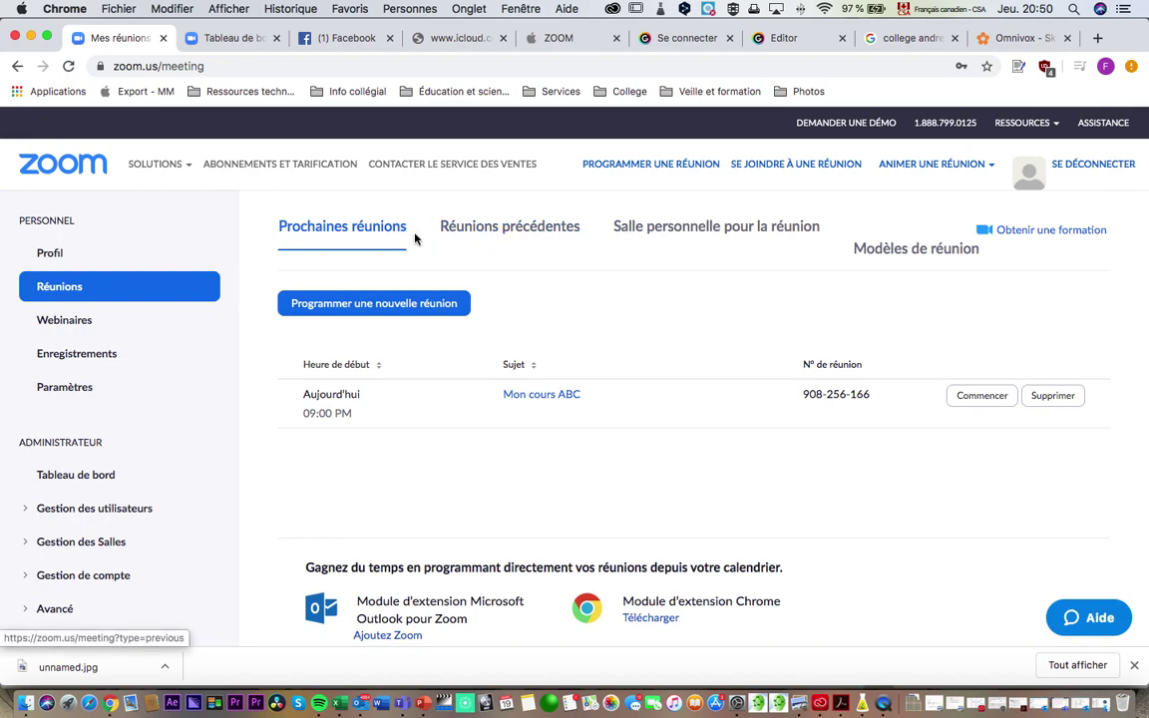
{"action": "left_click", "coordinate": [507, 233]}
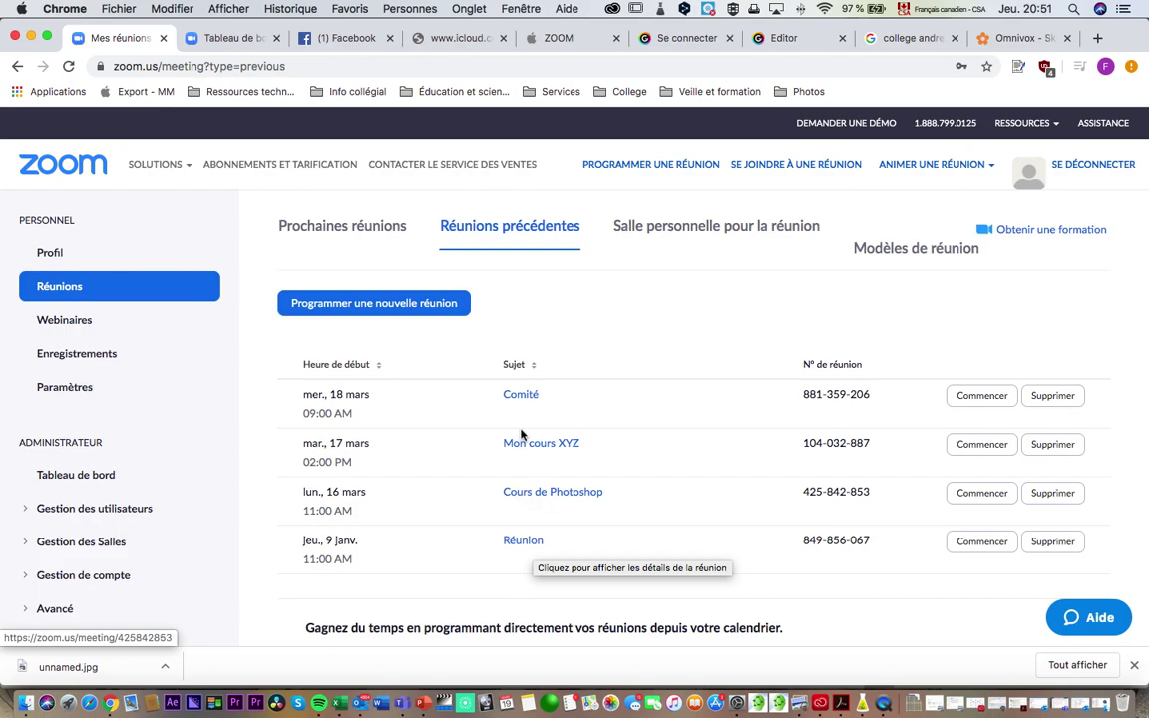
{"action": "left_click", "coordinate": [367, 229]}
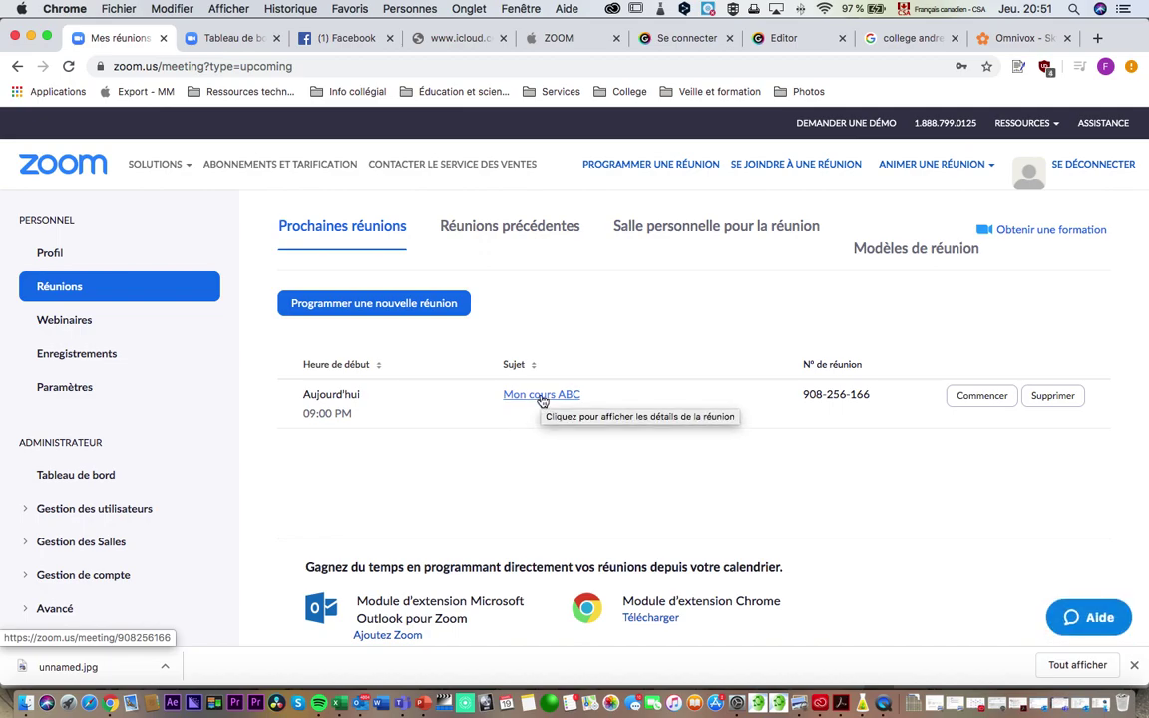
Open the details of the upcoming meeting "Mon cours ABC" and highlight its join URL
{"action": "left_click", "coordinate": [543, 397]}
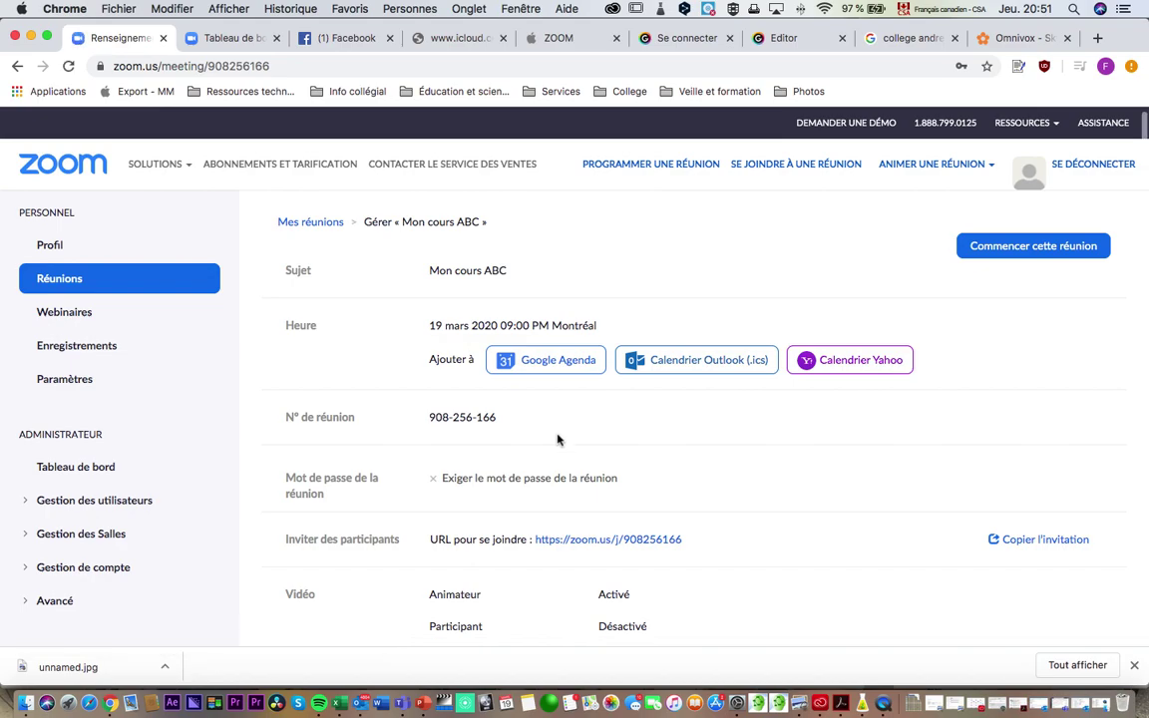
{"action": "scroll", "coordinate": [555, 437], "scroll_direction": "down", "scroll_amount": 3}
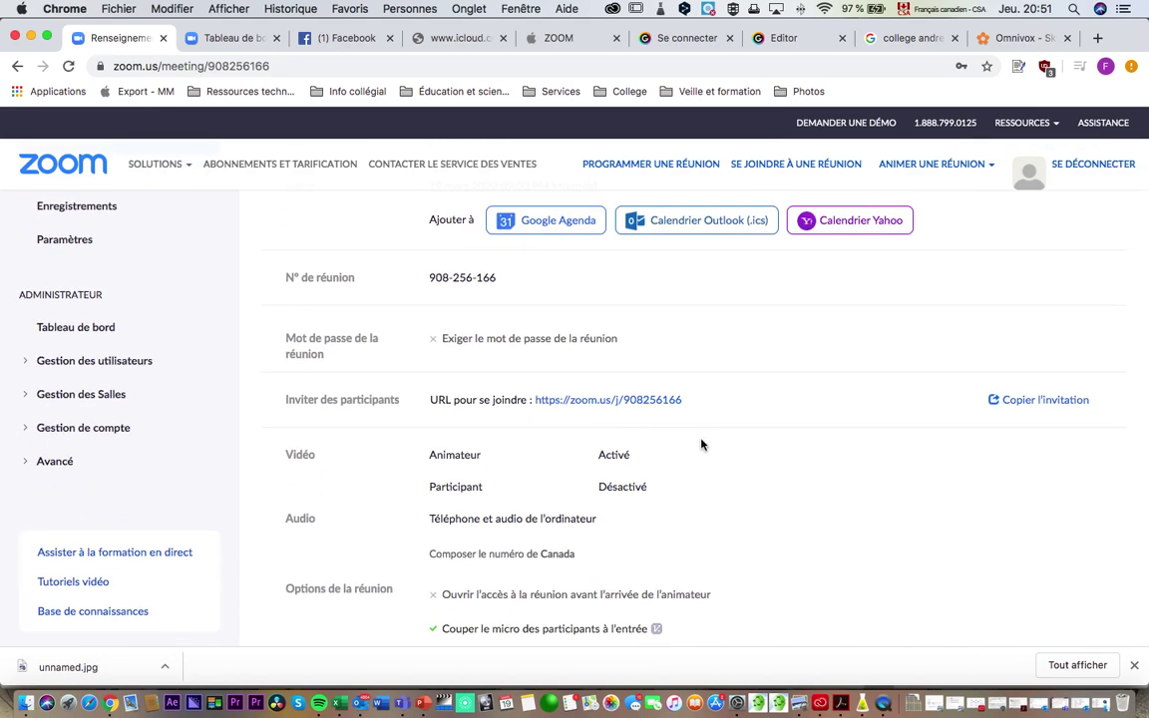
{"action": "scroll", "coordinate": [701, 445], "scroll_direction": "up", "scroll_amount": 3}
{"action": "scroll", "coordinate": [702, 444], "scroll_direction": "down", "scroll_amount": 2}
{"action": "left_click_drag", "start_coordinate": [704, 452], "coordinate": [535, 452]}
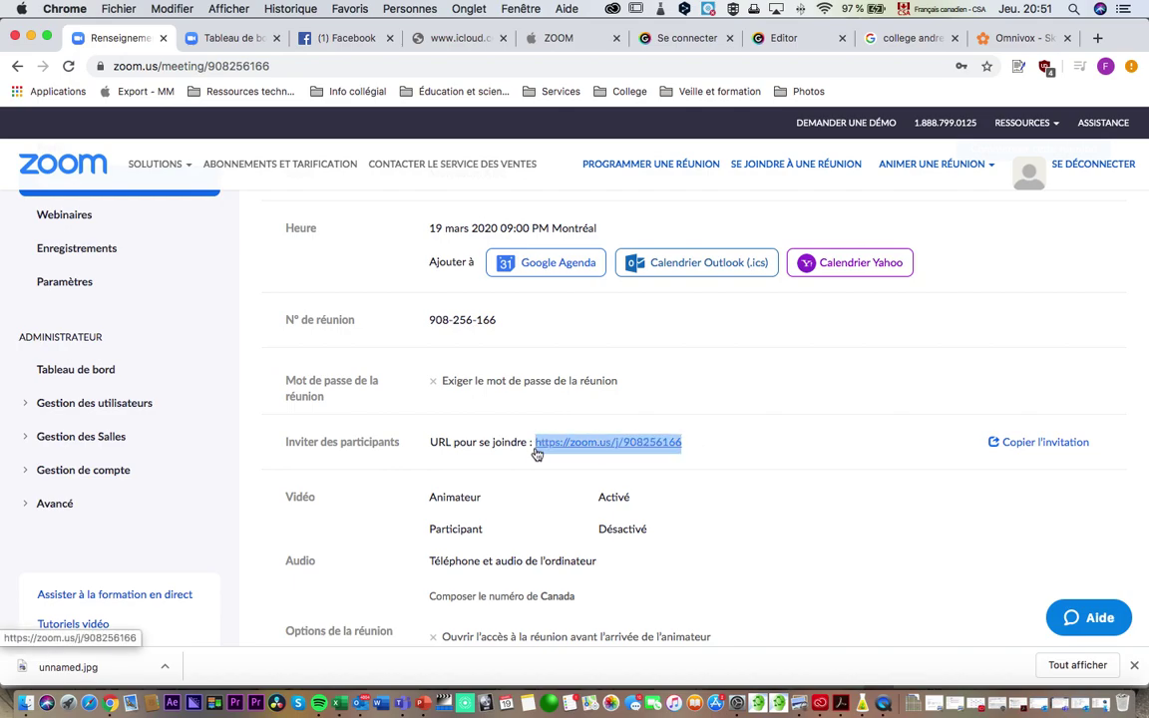
Highlight the meeting number of "Mon cours ABC", and highlight the join URL for participants again
{"action": "scroll", "coordinate": [738, 463], "scroll_direction": "up", "scroll_amount": 2}
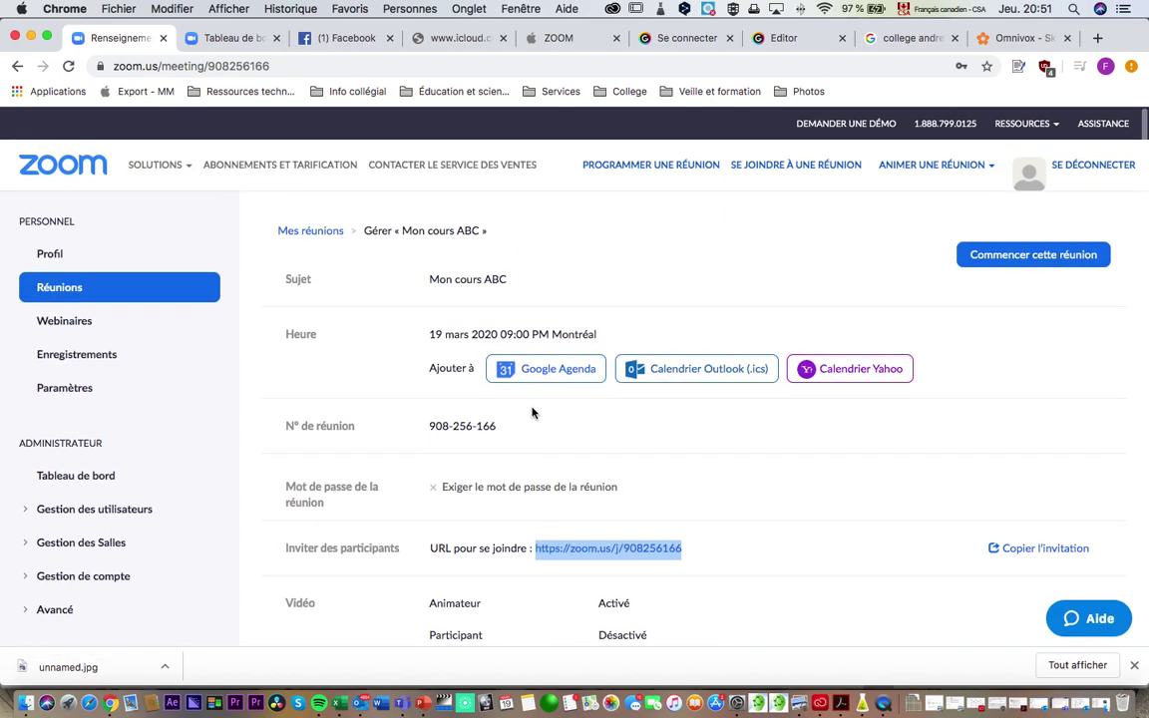
{"action": "left_click_drag", "start_coordinate": [505, 427], "coordinate": [411, 430]}
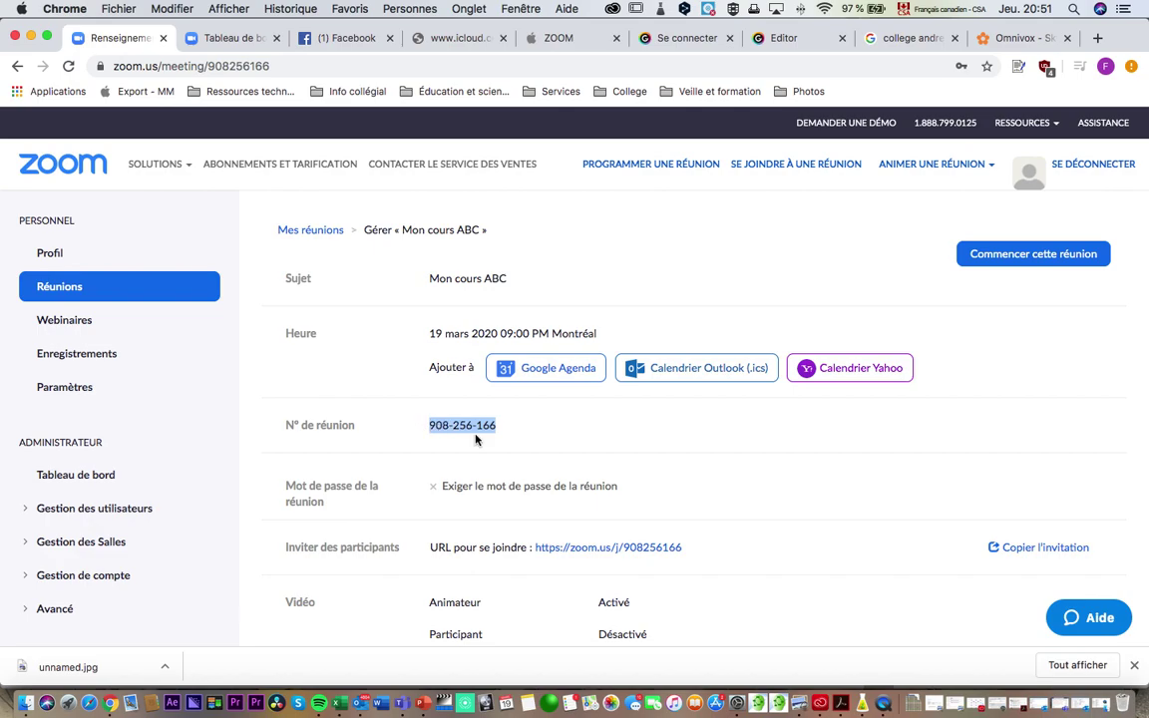
{"action": "scroll", "coordinate": [741, 482], "scroll_direction": "down", "scroll_amount": 1}
{"action": "left_click_drag", "start_coordinate": [688, 479], "coordinate": [534, 478]}
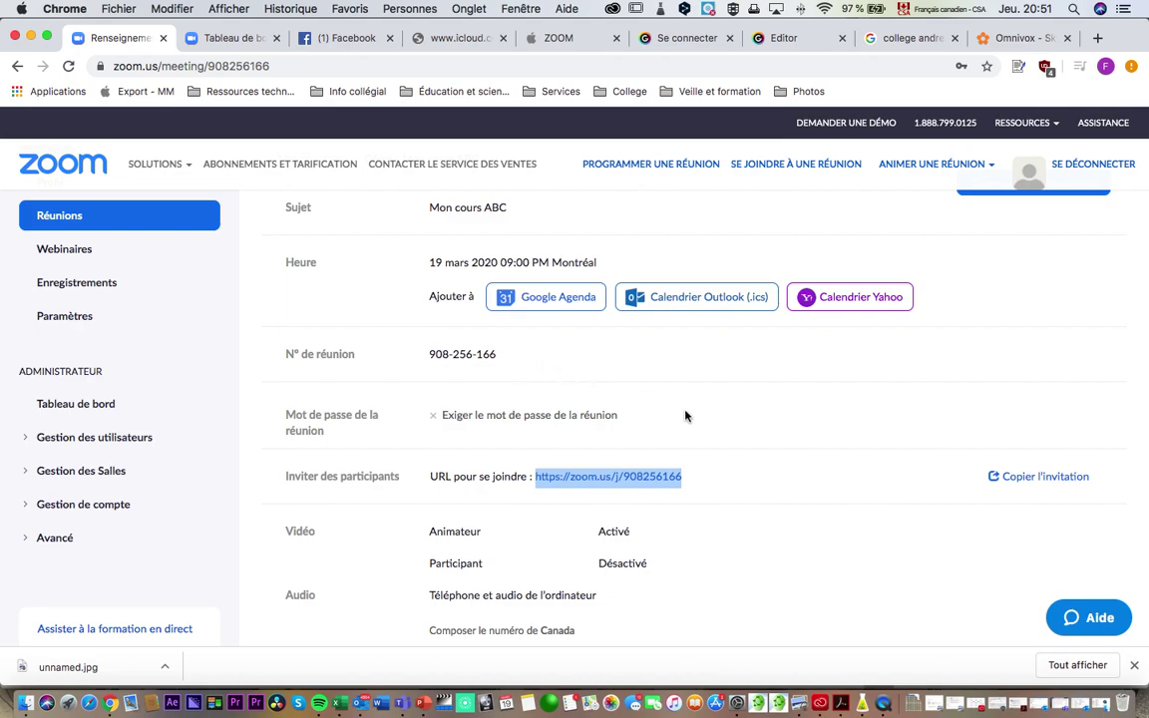
Review the rest of the "Mon cours ABC" details, down to the meeting options, and return to the start of the page
{"action": "scroll", "coordinate": [721, 475], "scroll_direction": "down", "scroll_amount": 5}
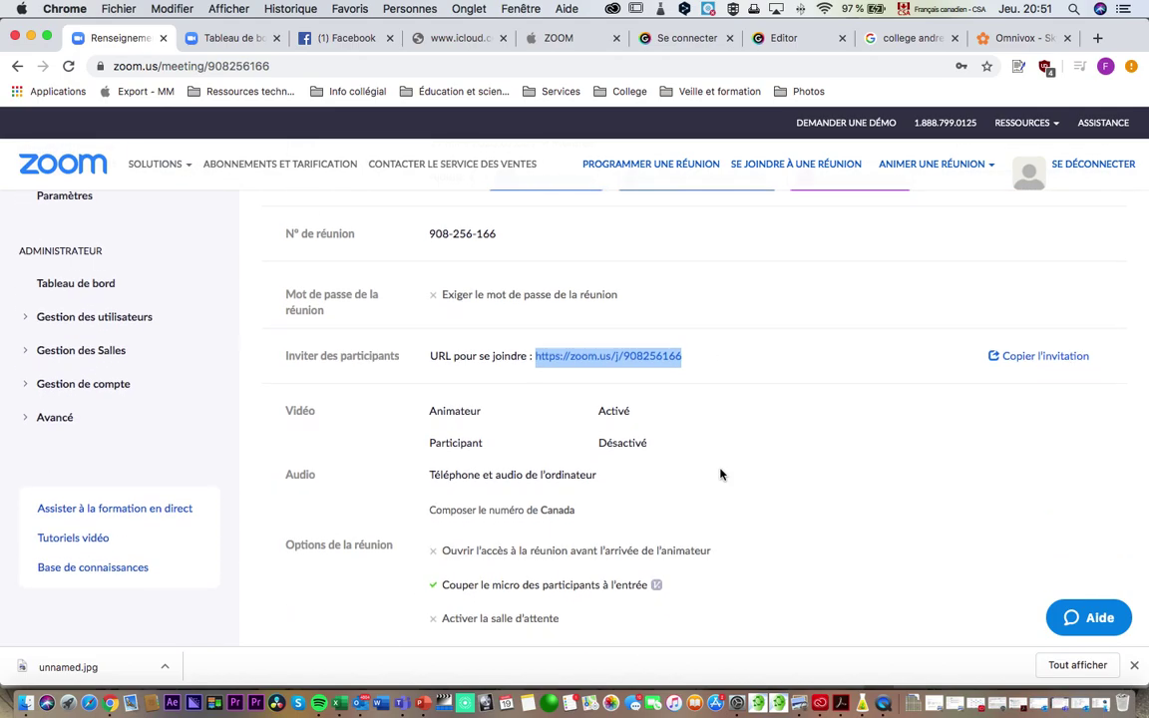
{"action": "scroll", "coordinate": [721, 475], "scroll_direction": "down", "scroll_amount": 2}
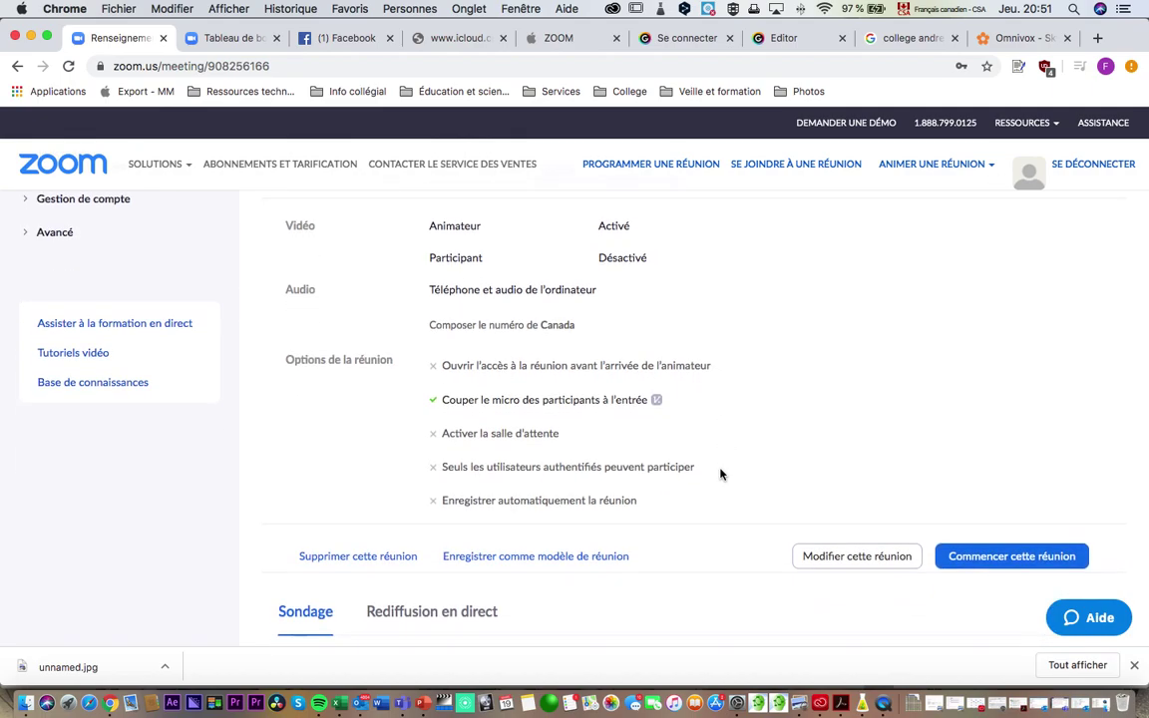
{"action": "scroll", "coordinate": [716, 473], "scroll_direction": "up", "scroll_amount": 8}
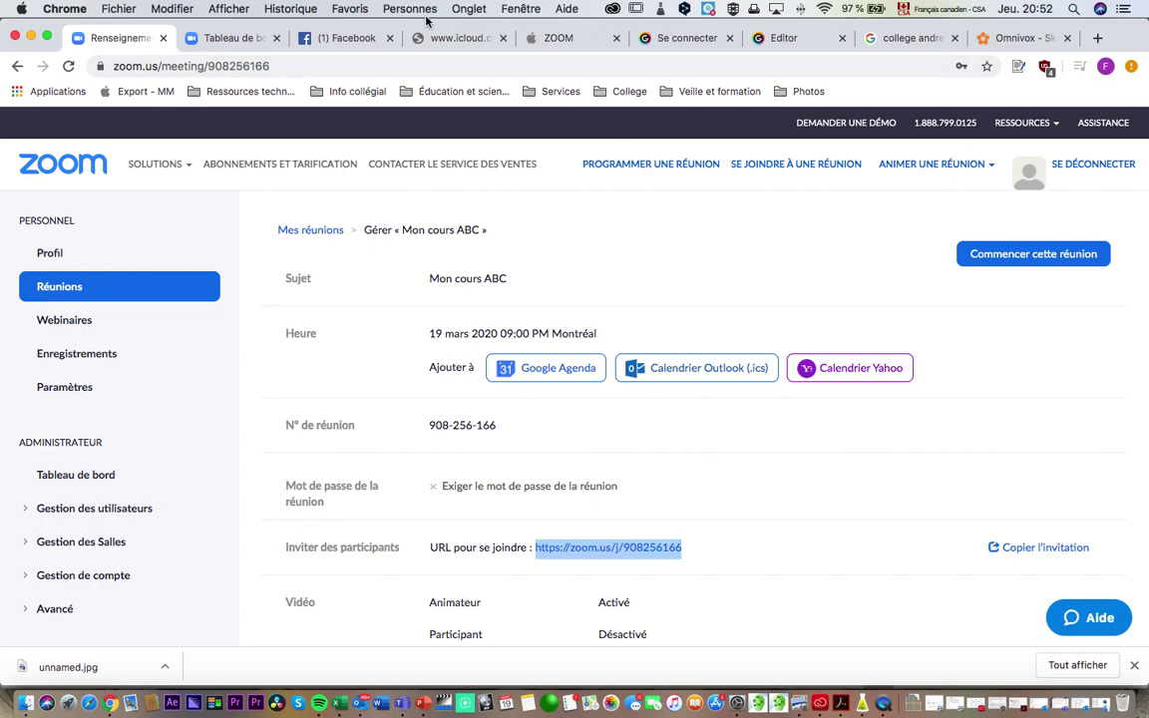
{"action": "key", "text": "super+Tab"}
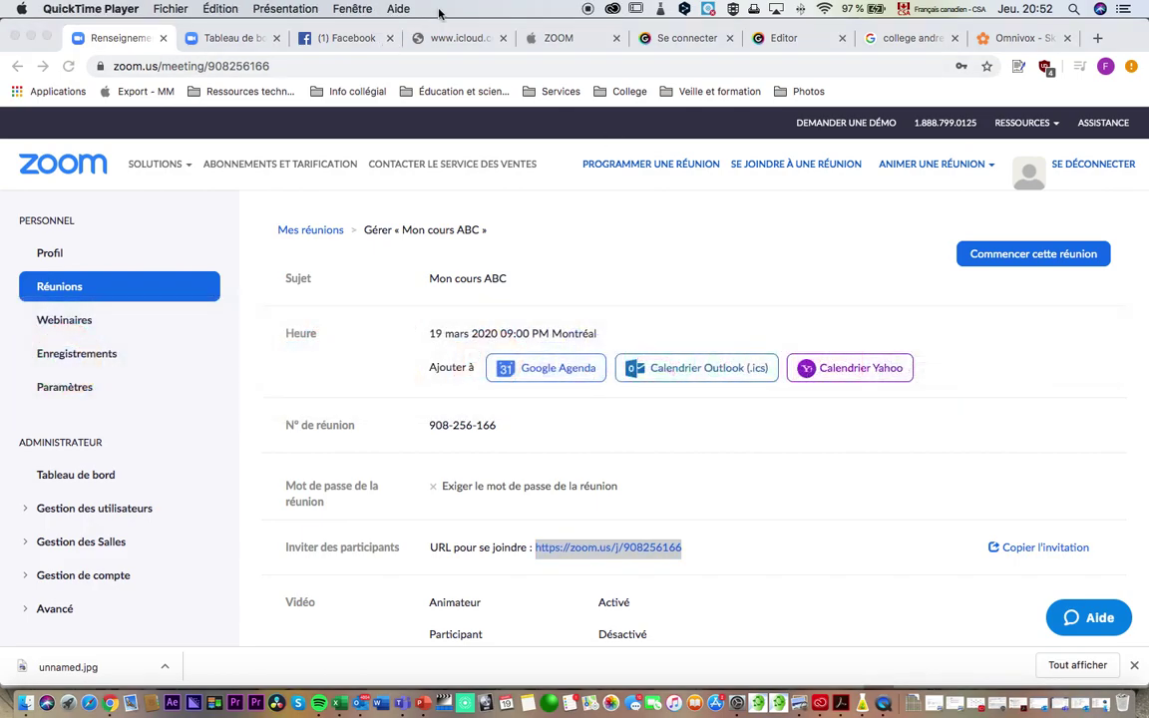